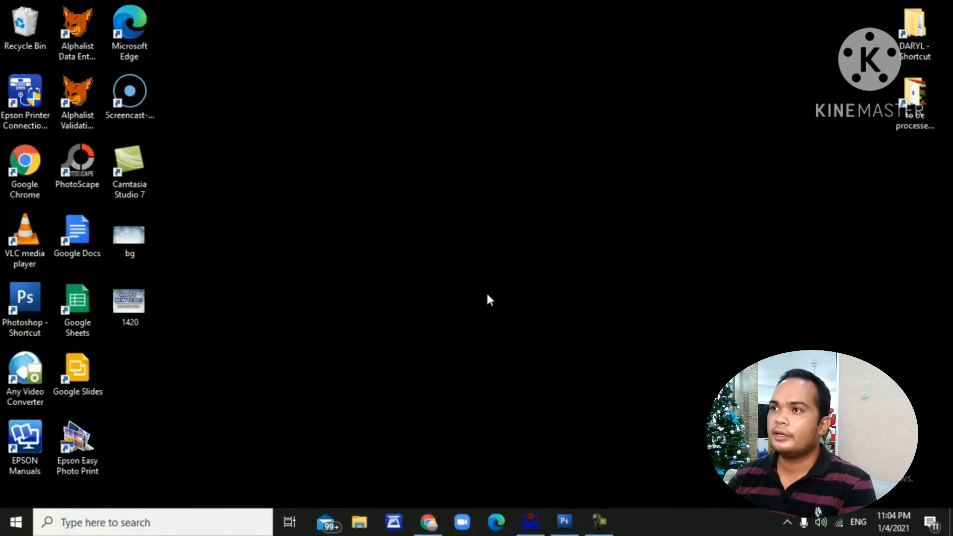
Create a new Custom 48 × 36 inch, 80 pixels/inch CMYK document with a white background.
left_click(564, 522)
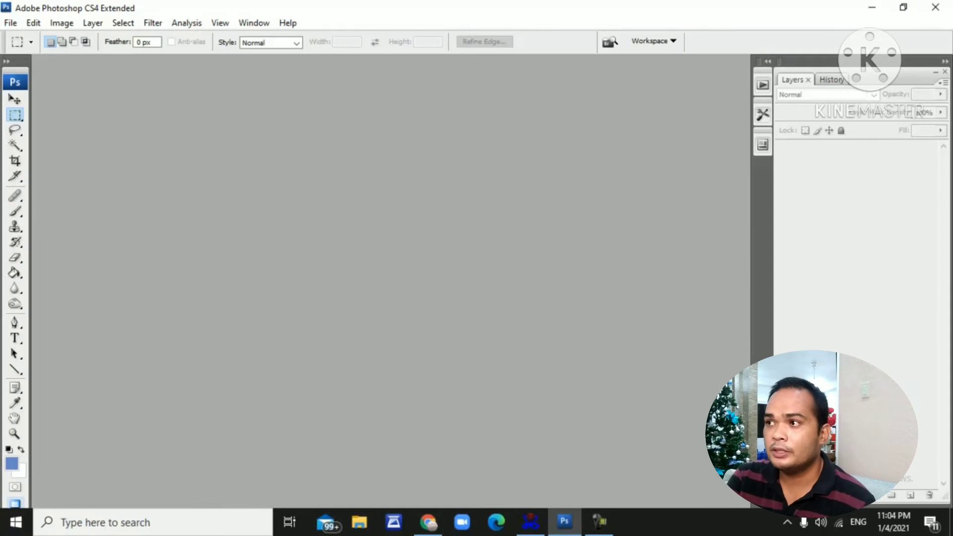
left_click(11, 25)
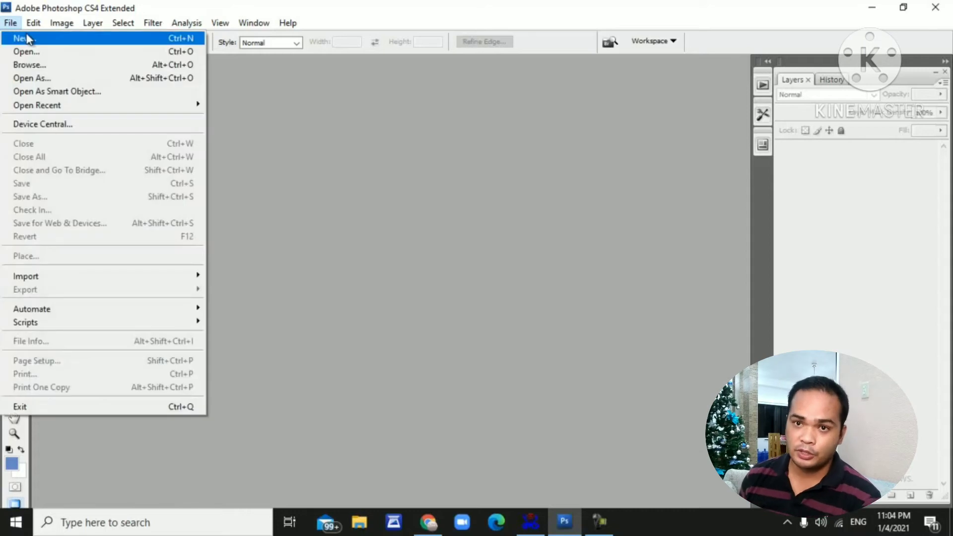
left_click(27, 39)
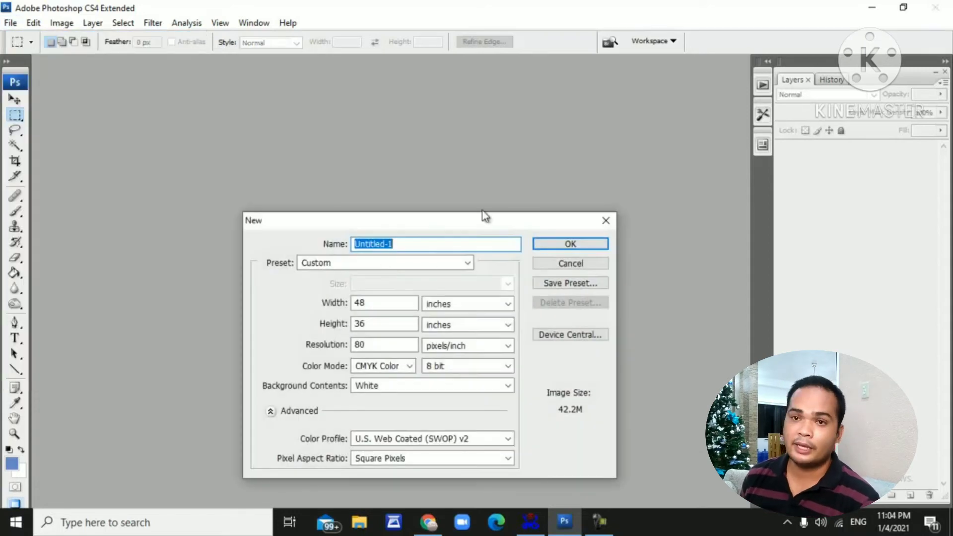
left_click_drag(478, 214, 495, 159)
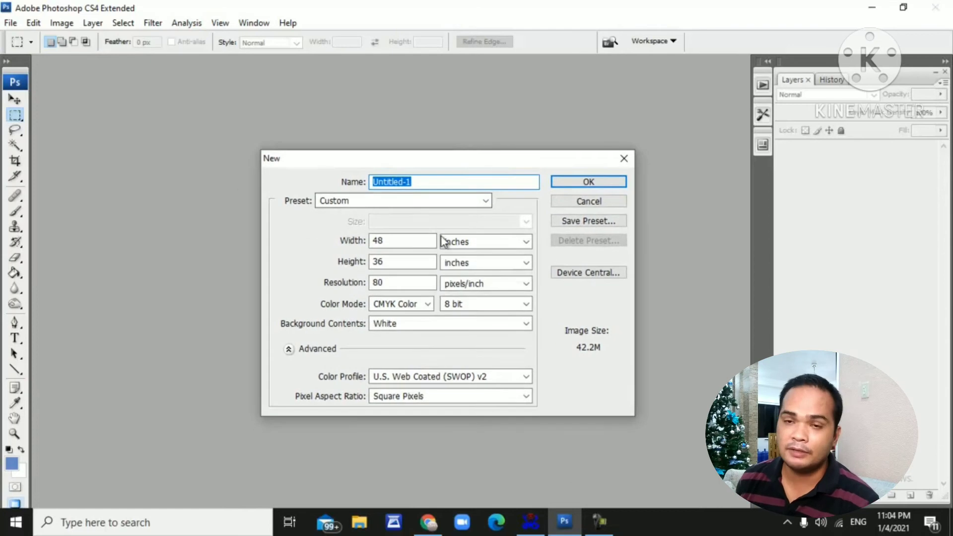
left_click(486, 201)
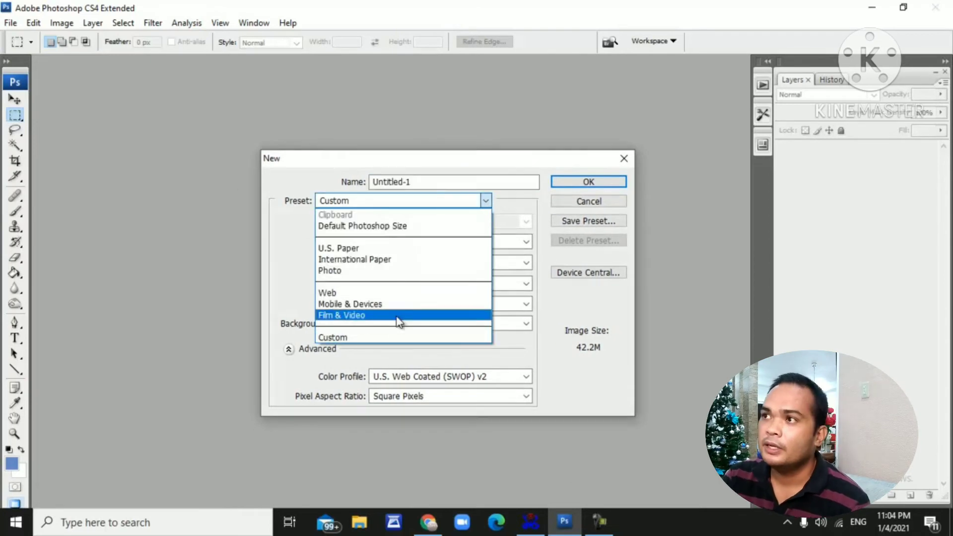
left_click(394, 337)
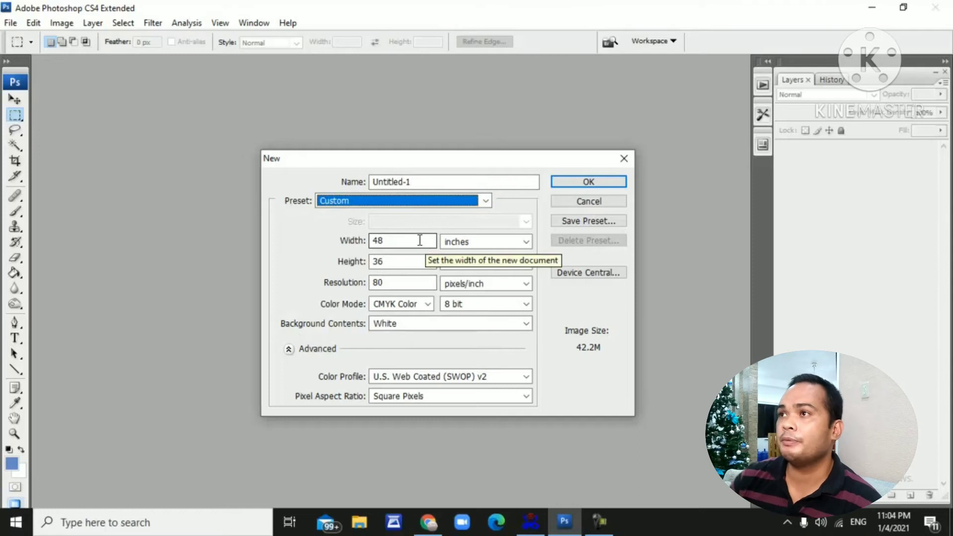
left_click(456, 244)
left_click_drag(404, 243, 364, 240)
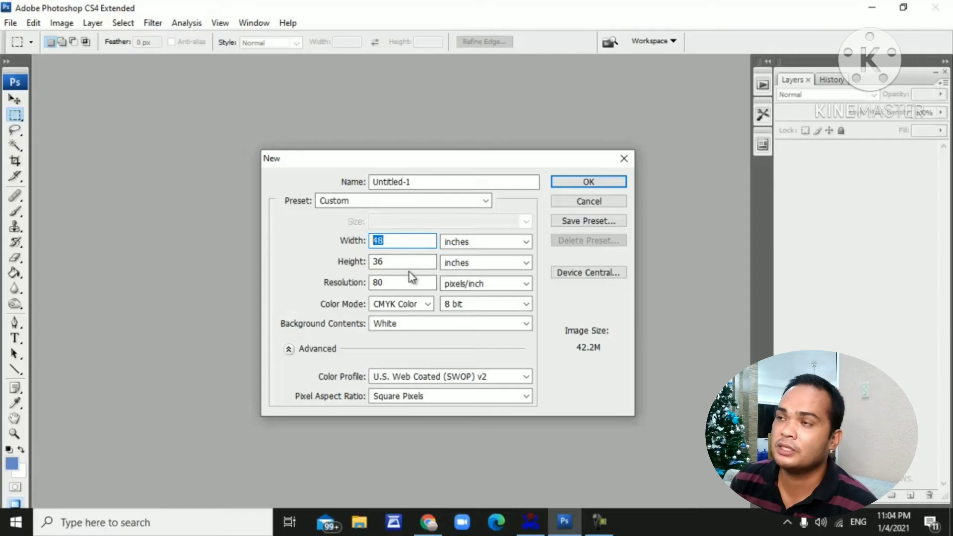
left_click(398, 282)
left_click_drag(397, 283, 333, 277)
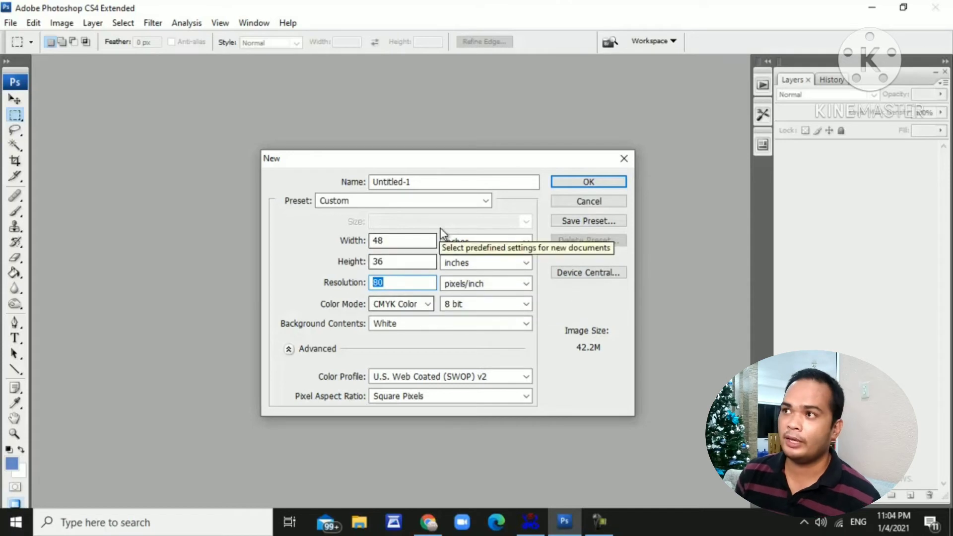
left_click(598, 184)
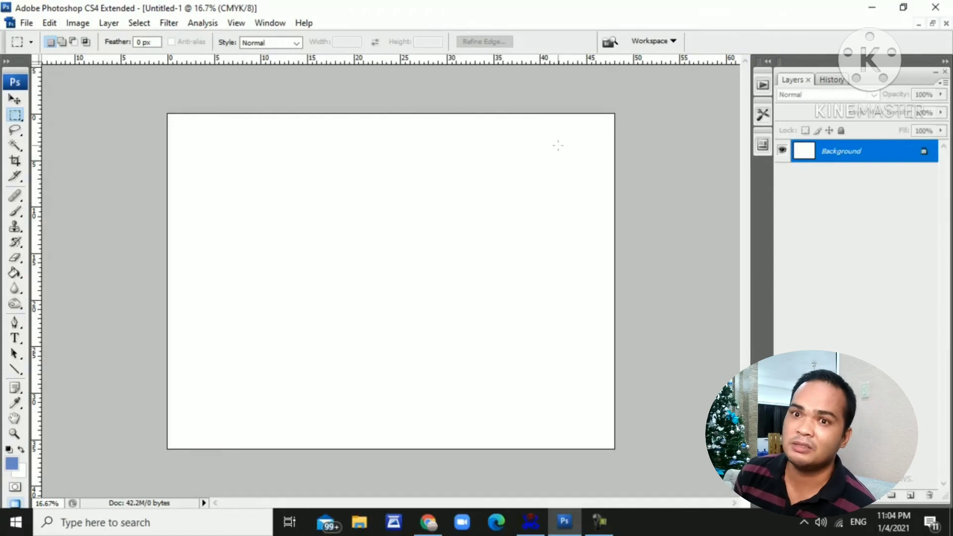
Open bg.jpg from the desktop and float it in its own window beside Untitled-1.
left_click(903, 7)
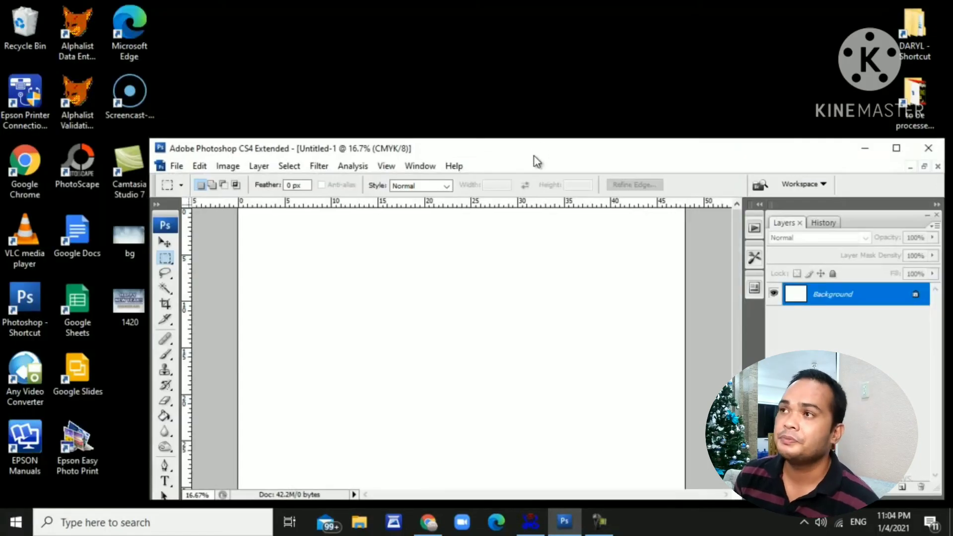
left_click_drag(534, 156, 556, 108)
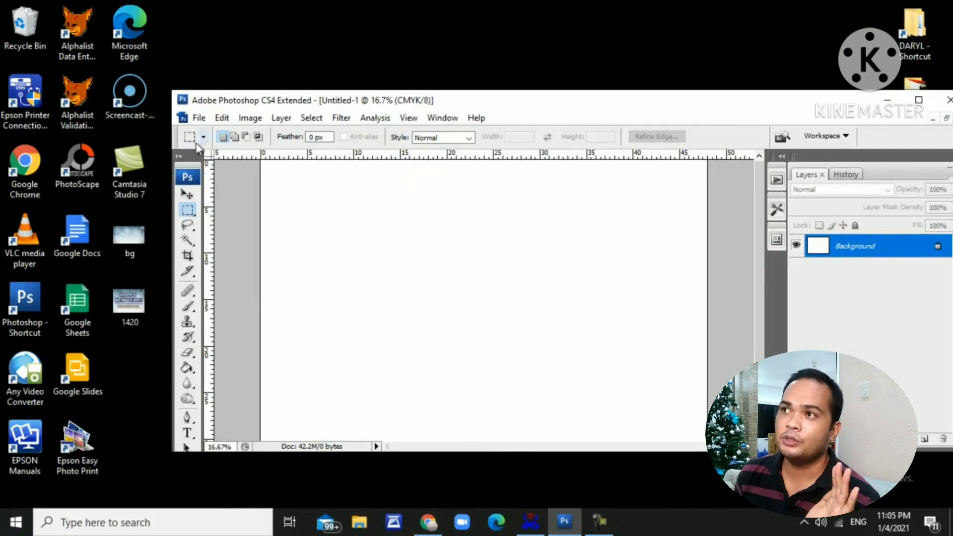
left_click_drag(129, 236, 570, 304)
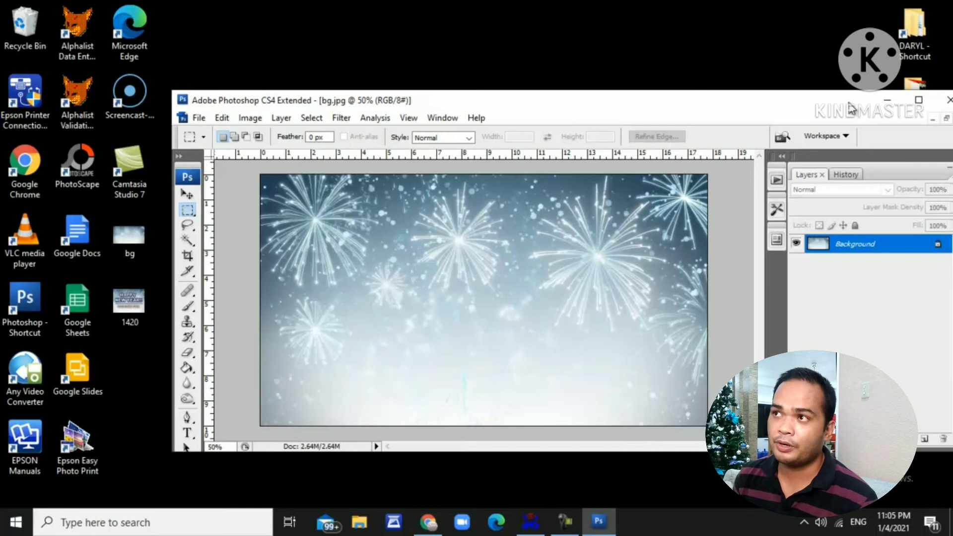
left_click_drag(849, 108, 761, 85)
left_click(820, 78)
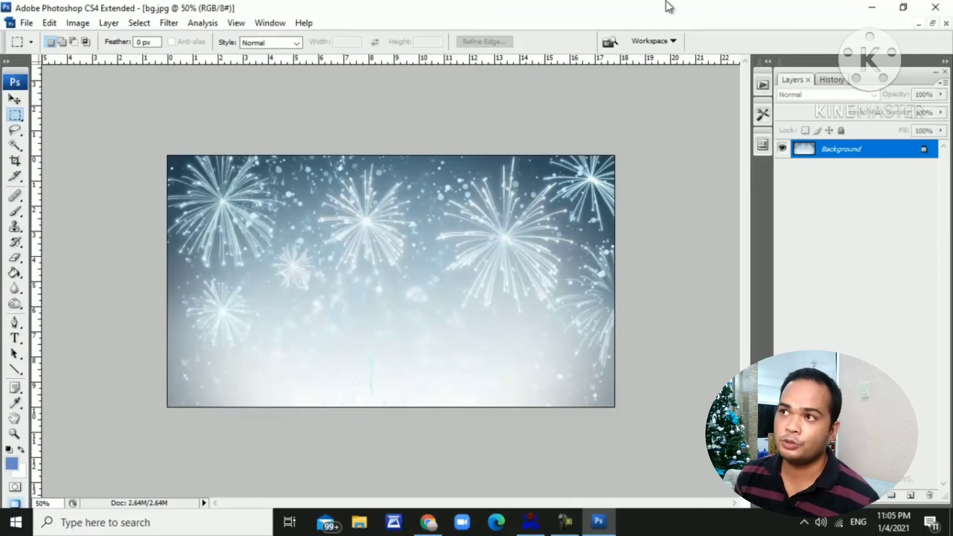
left_click(933, 24)
left_click_drag(281, 70, 490, 162)
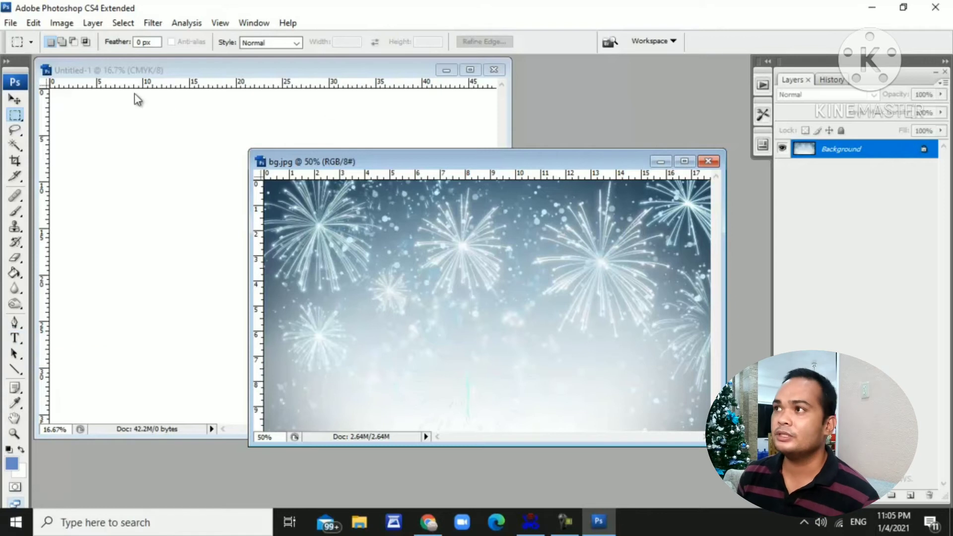
Drag the fireworks image into Untitled-1 as a new layer and close bg.jpg.
left_click(15, 100)
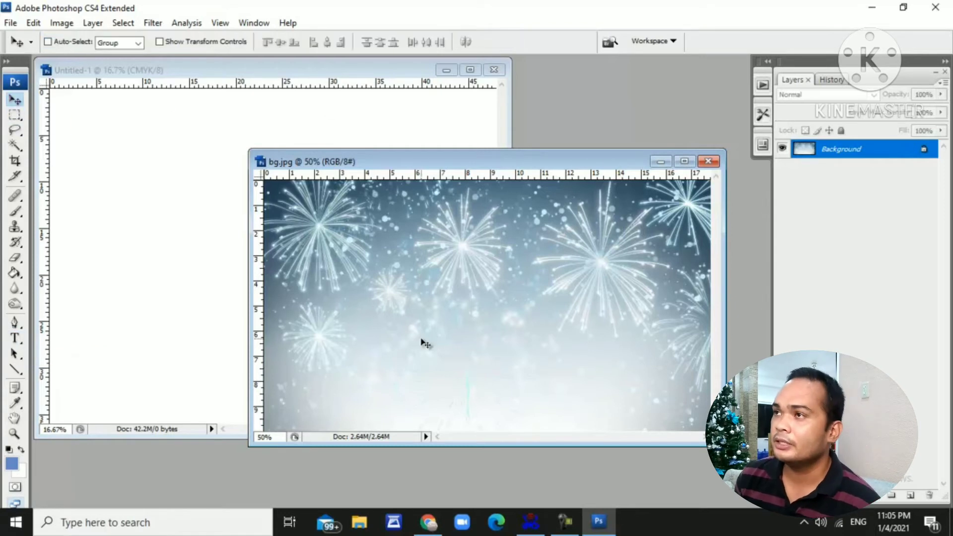
left_click_drag(426, 344, 194, 226)
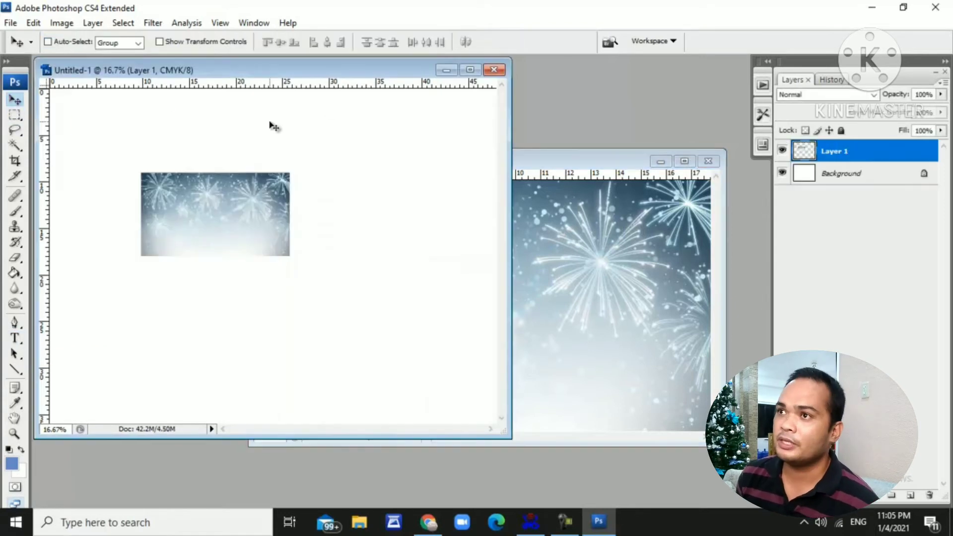
left_click(708, 162)
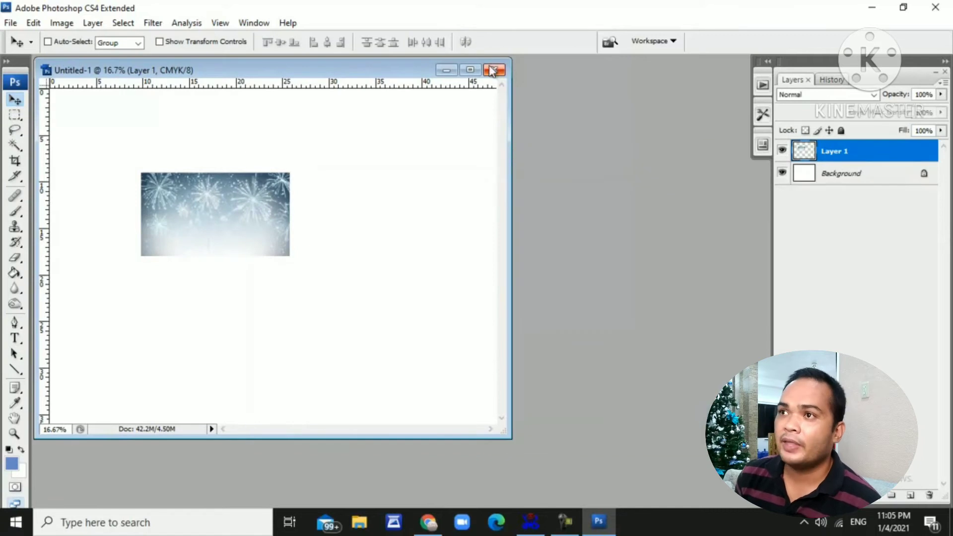
left_click(470, 72)
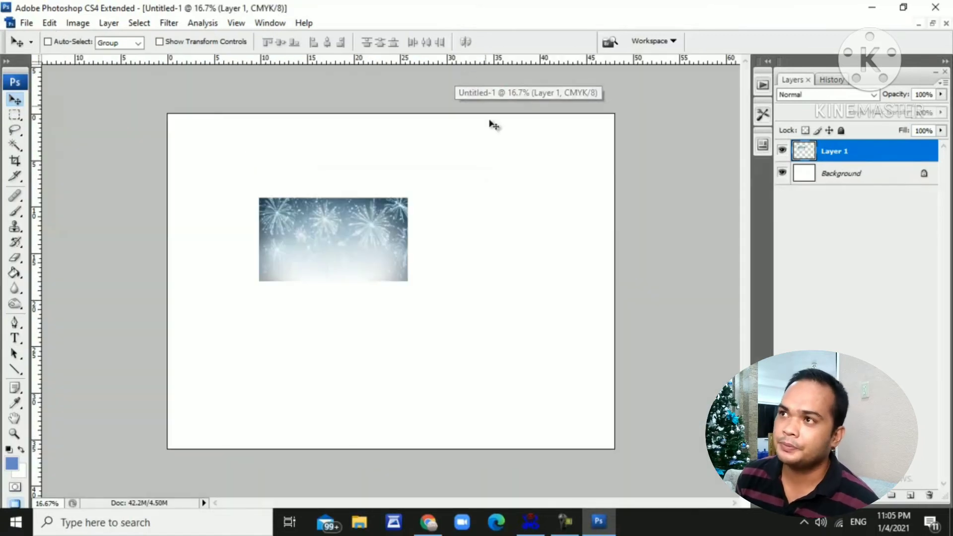
Free Transform the fireworks layer to about 410% so it covers the whole canvas.
left_click(14, 114)
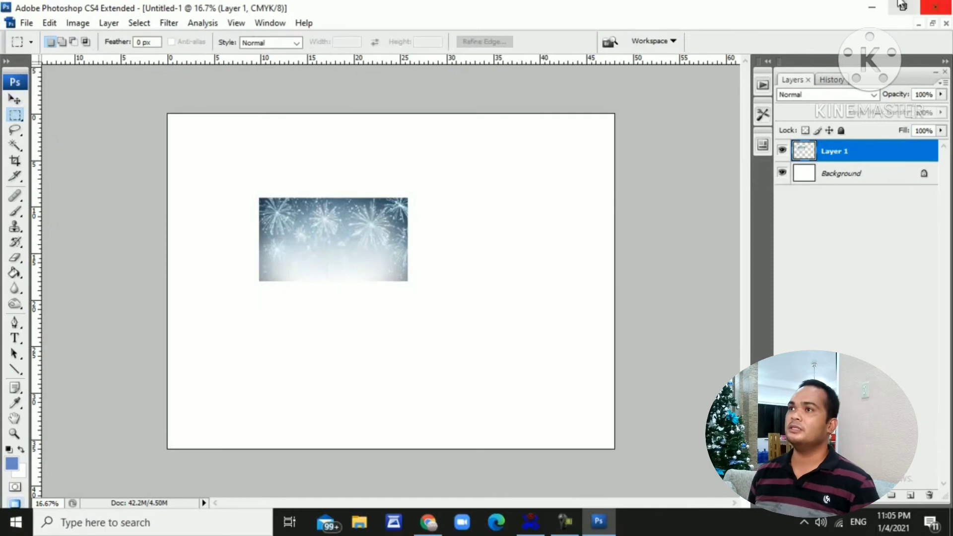
right_click(358, 195)
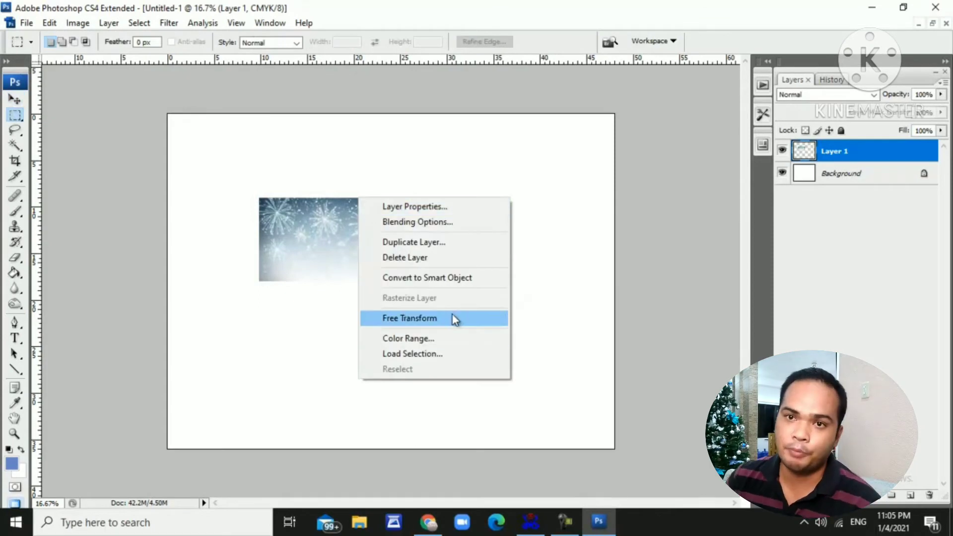
left_click(452, 317)
left_click_drag(370, 260, 709, 531)
left_click_drag(678, 352, 605, 355)
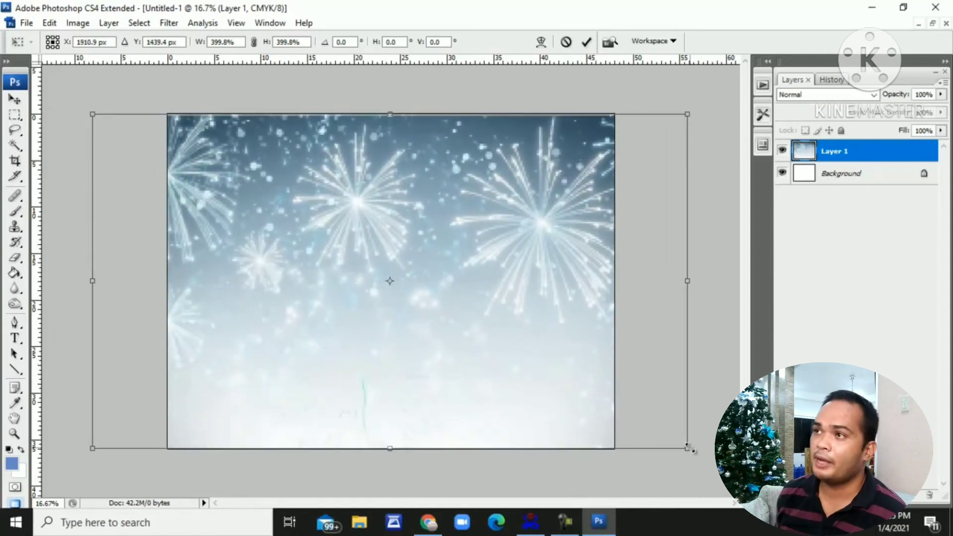
left_click_drag(690, 448, 696, 448)
mouse_move(669, 415)
left_mouse_down()
mouse_move(667, 403)
mouse_move(679, 406)
left_mouse_up()
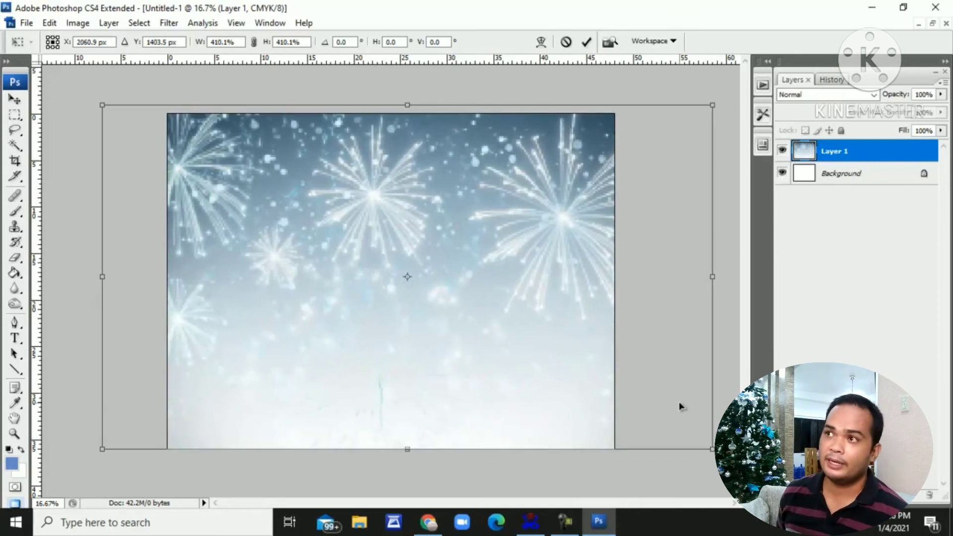
key("Return")
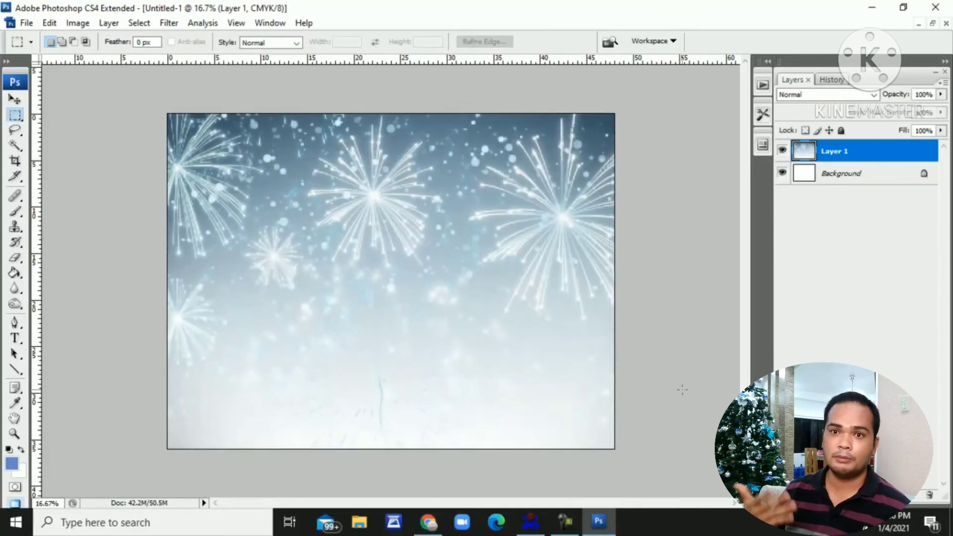
Delete the white Background layer.
left_click(867, 176)
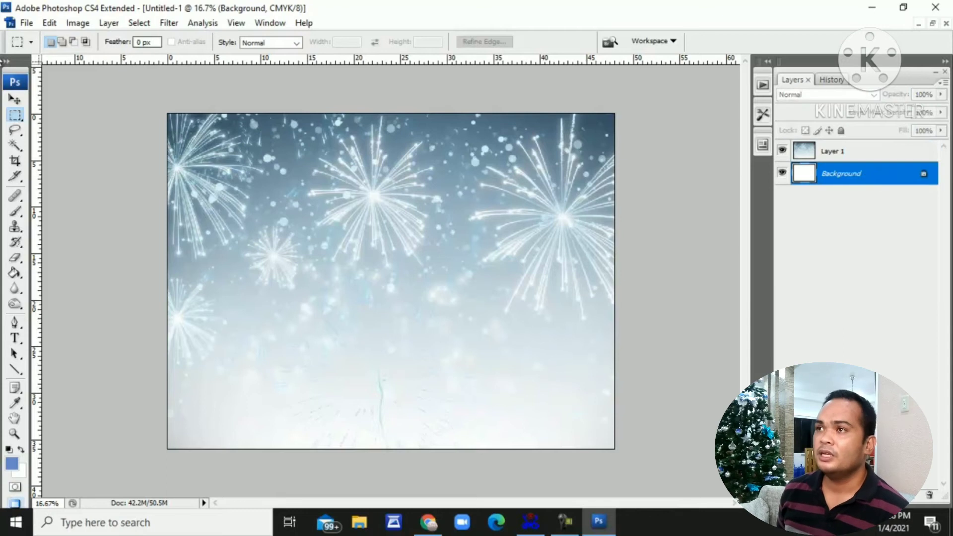
left_click(15, 99)
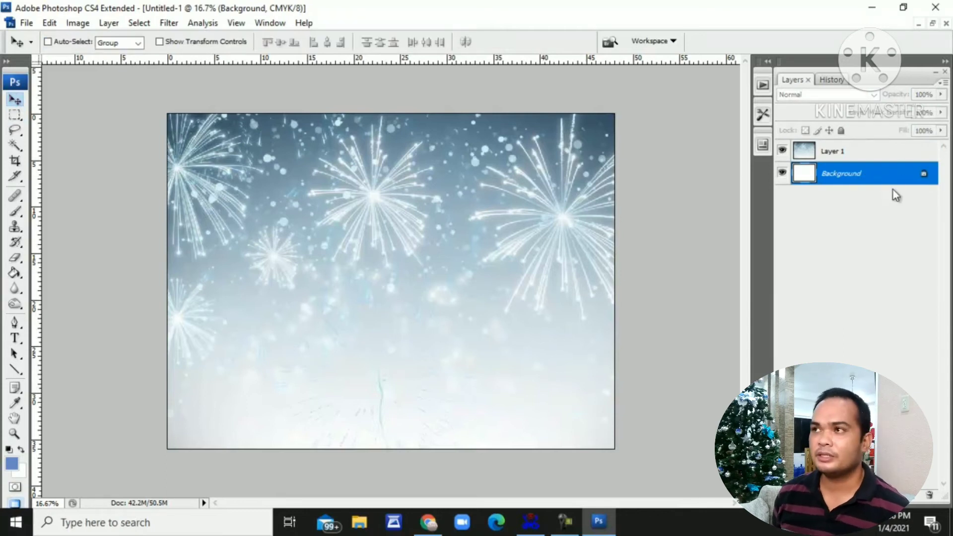
key("Delete")
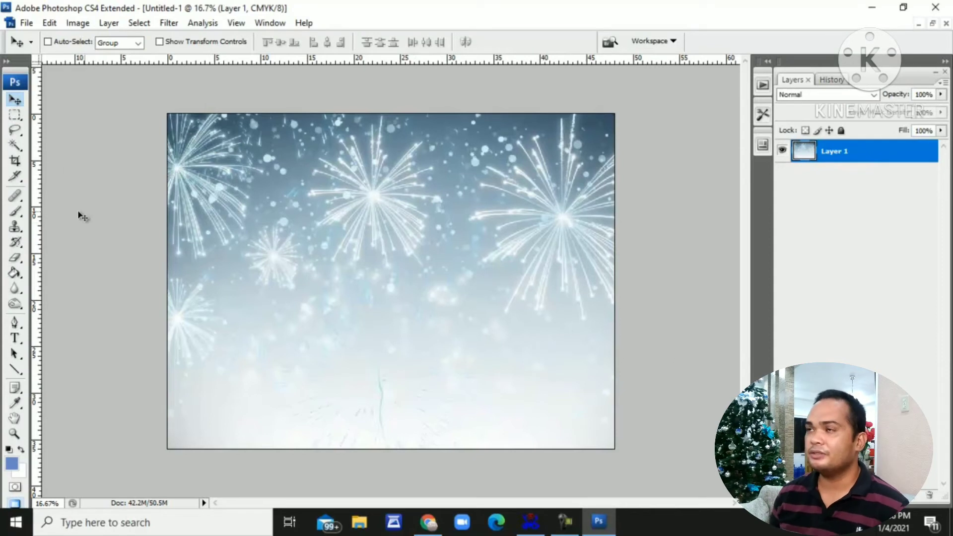
Type 'HAPPY NEW YEAR!!' at 72 pt near the top centre of the fireworks.
left_click(15, 338)
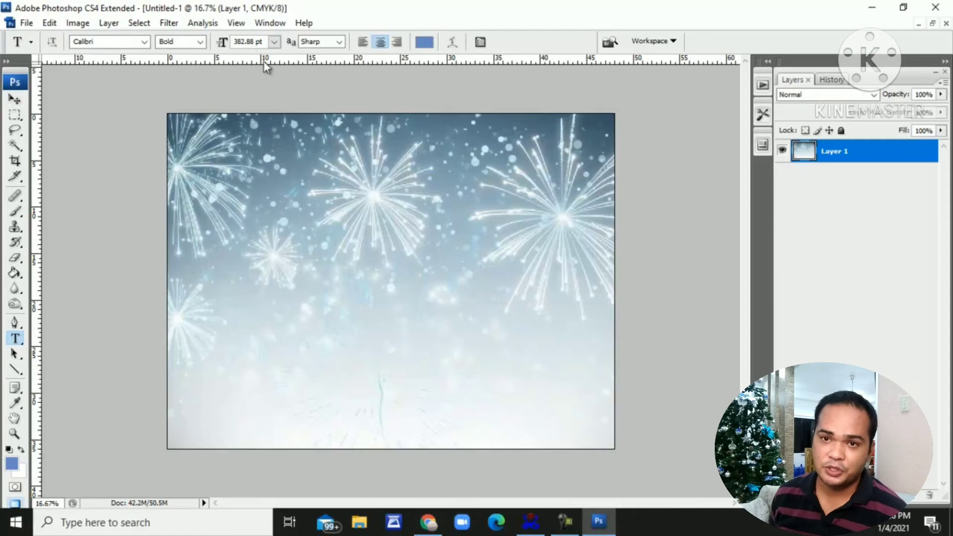
left_click(274, 41)
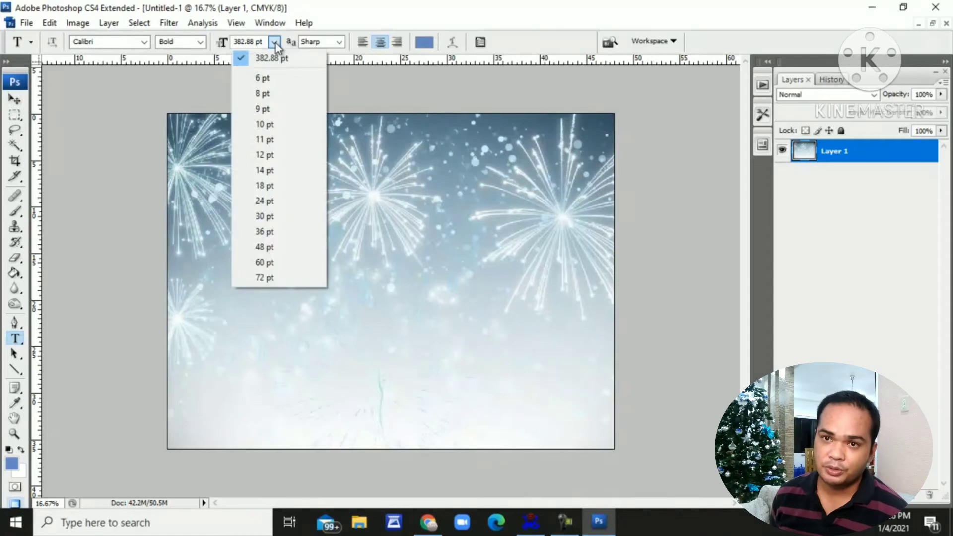
left_click(277, 279)
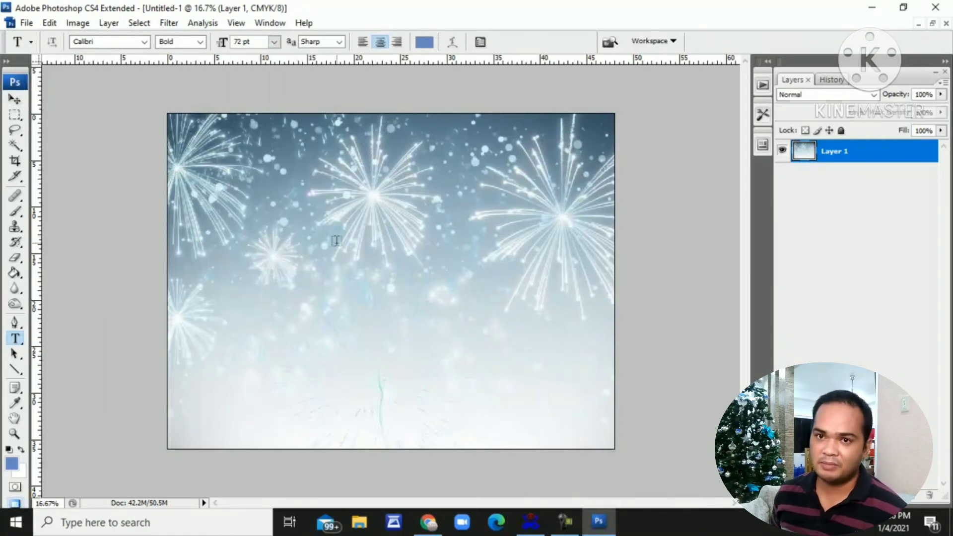
left_click(385, 212)
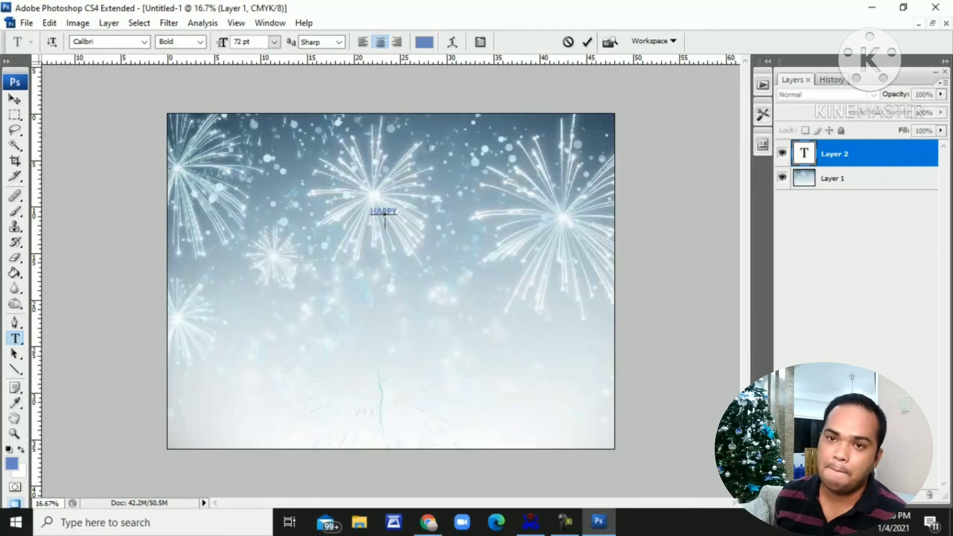
type("YEAR")
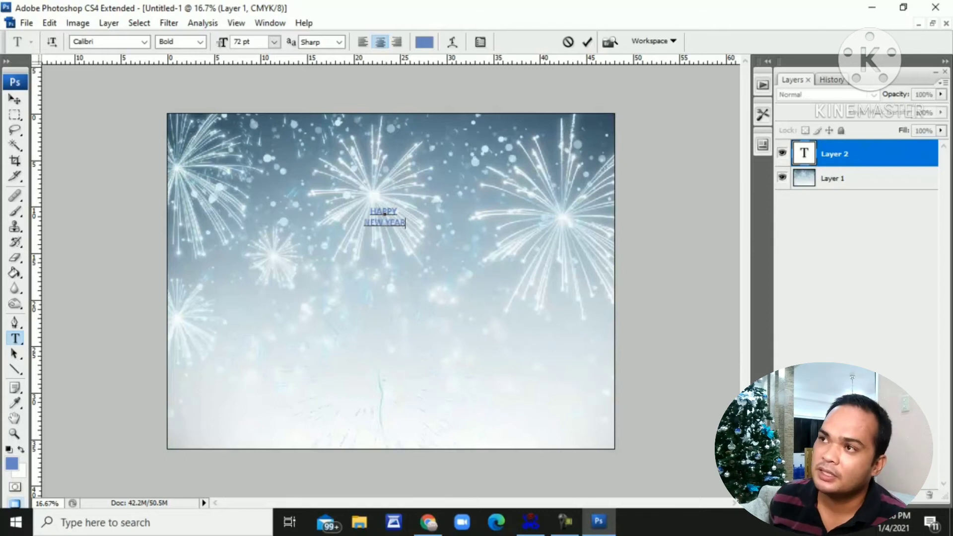
type("!!")
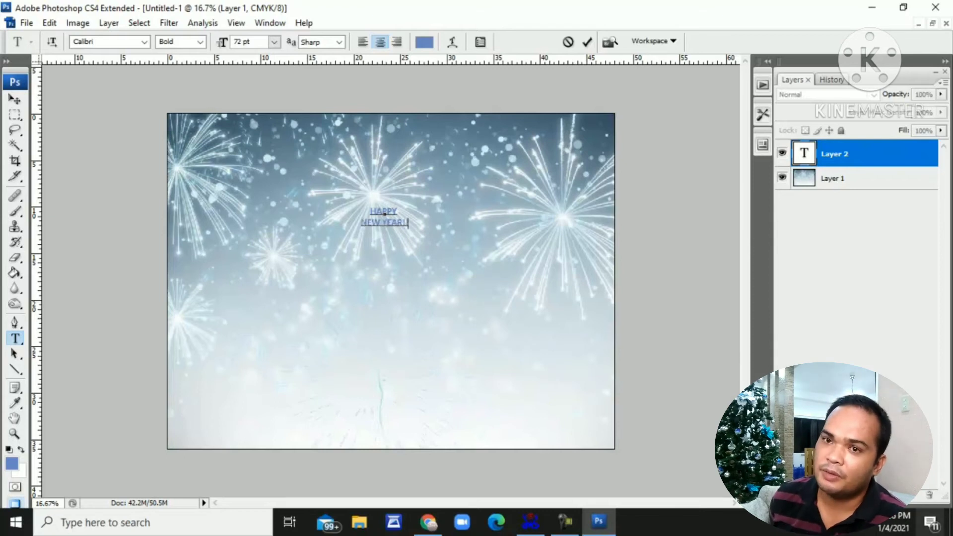
Scale the HAPPY NEW YEAR!! text to about 629% across the upper centre of the image.
left_click(15, 115)
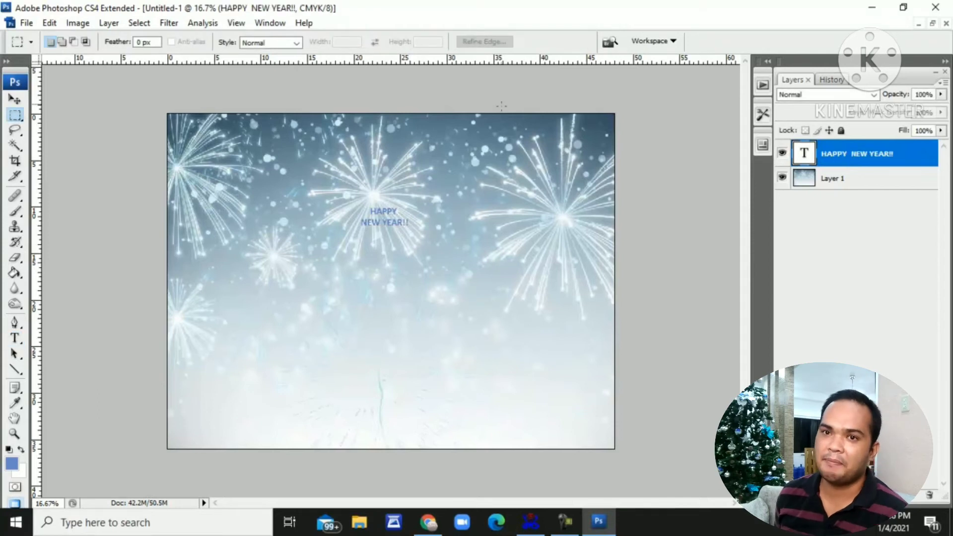
right_click(350, 176)
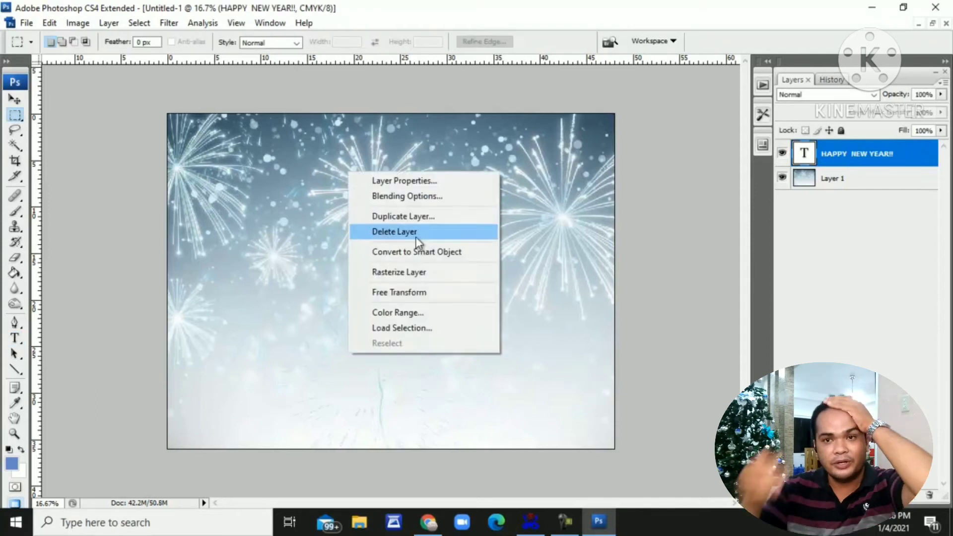
left_click(425, 293)
left_click_drag(408, 230, 589, 314)
left_click_drag(528, 256, 418, 218)
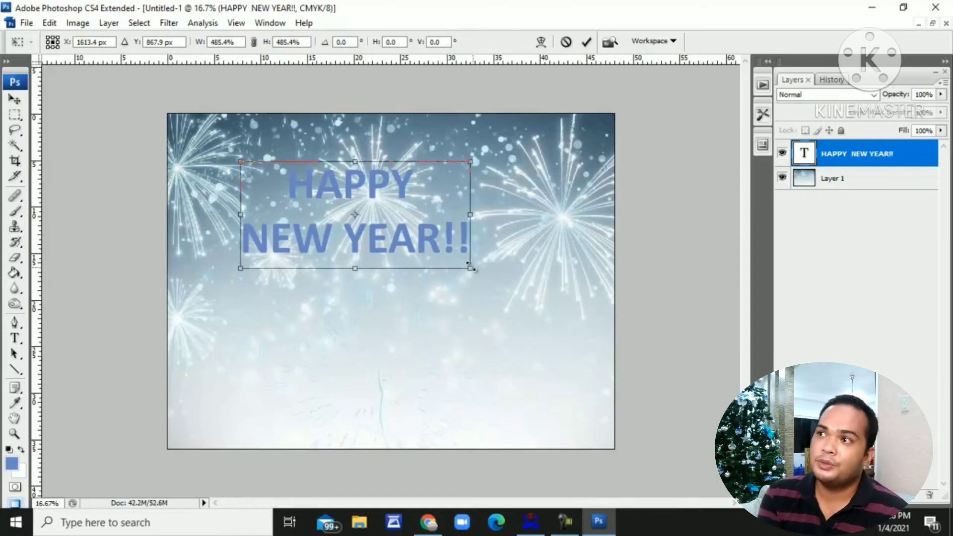
left_click_drag(478, 272, 537, 312)
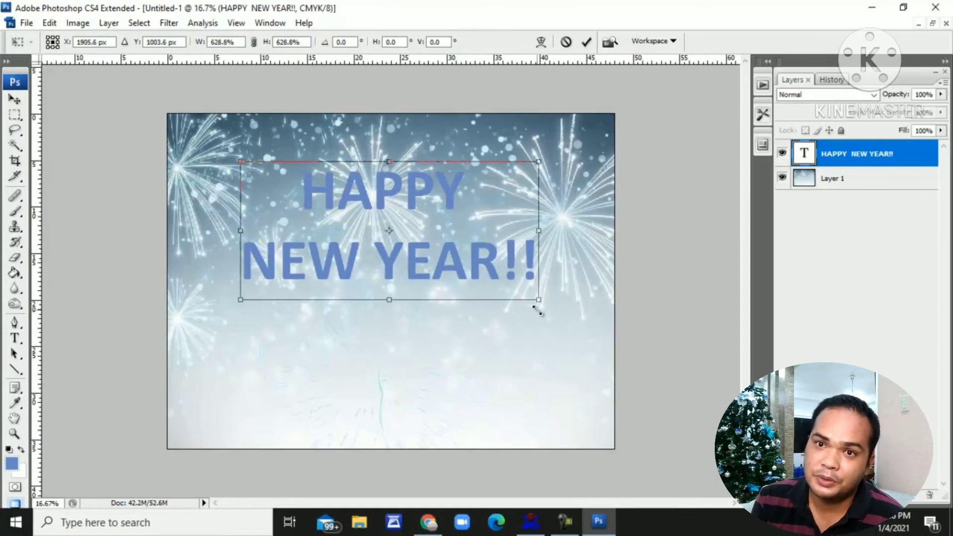
left_click_drag(483, 265, 482, 274)
key("Return")
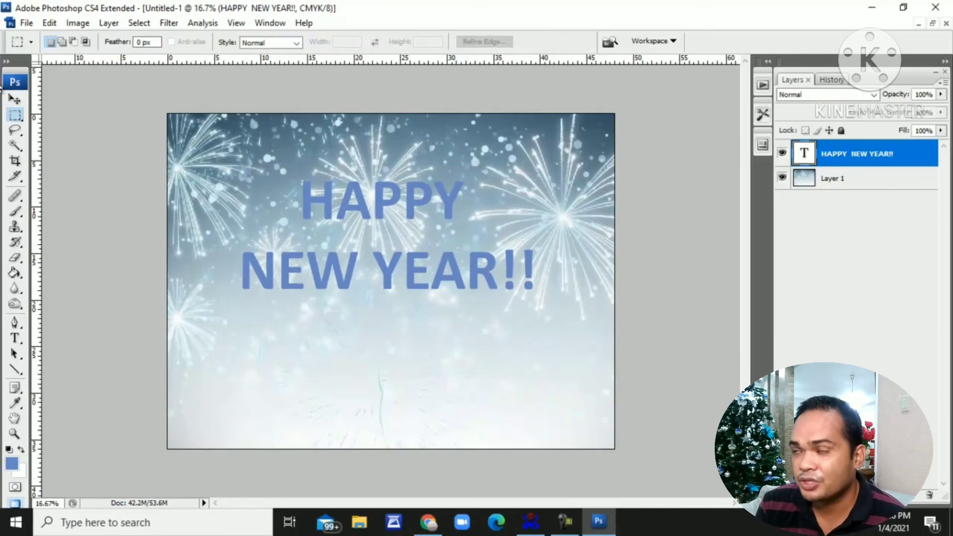
Type 'GOD BLESS 2021' below the headline.
left_click(15, 338)
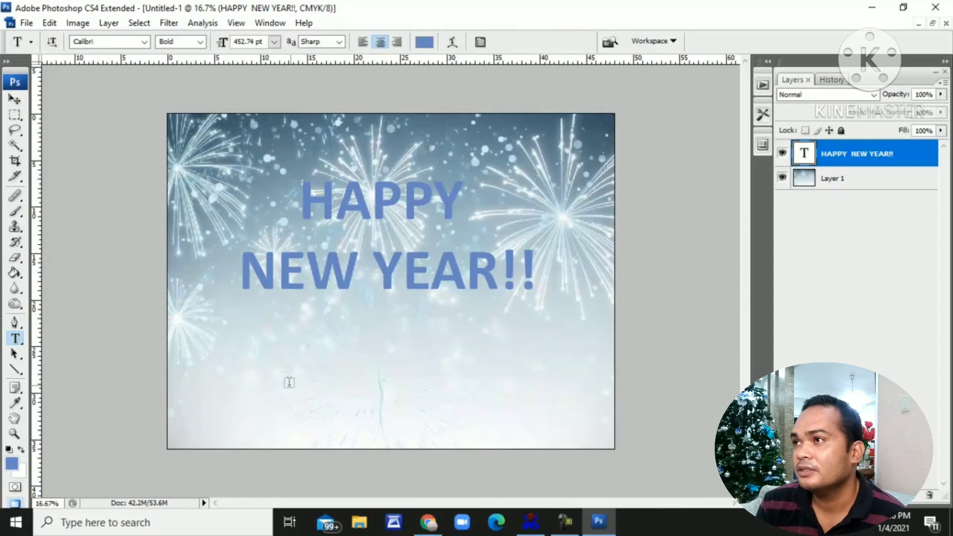
left_click(385, 366)
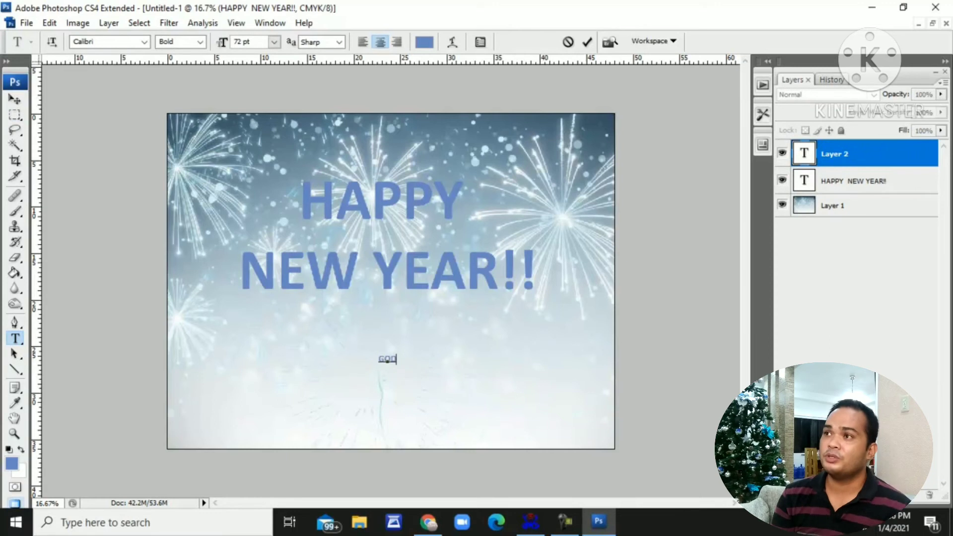
type("GOD BLESS")
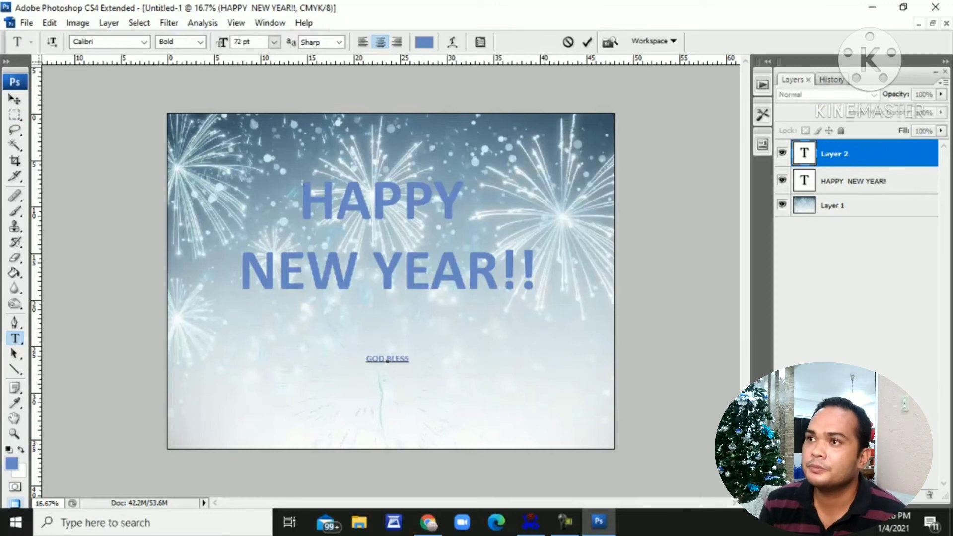
type(" 2021")
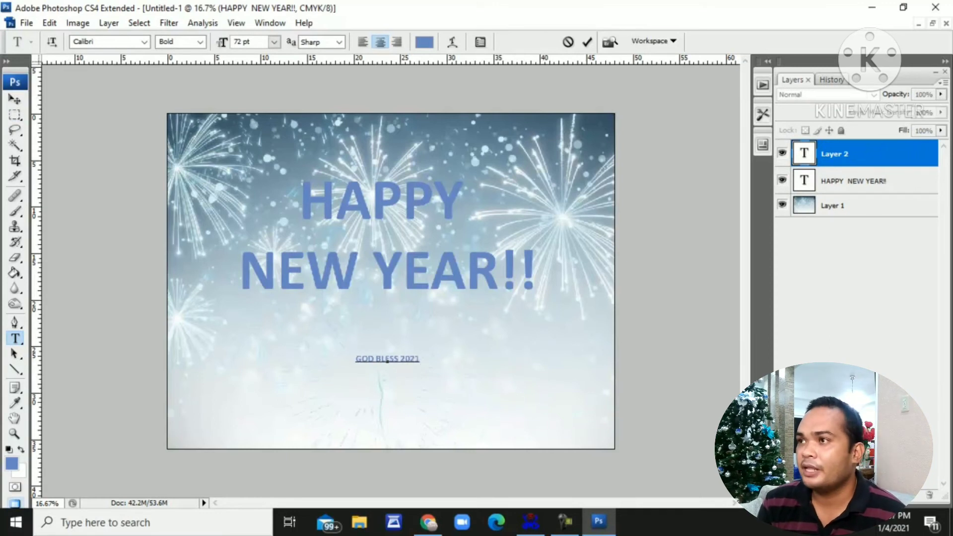
Scale GOD BLESS 2021 to about 382% and centre it under the headline.
left_click(15, 115)
right_click(377, 199)
left_click(432, 319)
left_click_drag(419, 362, 558, 432)
left_click_drag(539, 386, 492, 366)
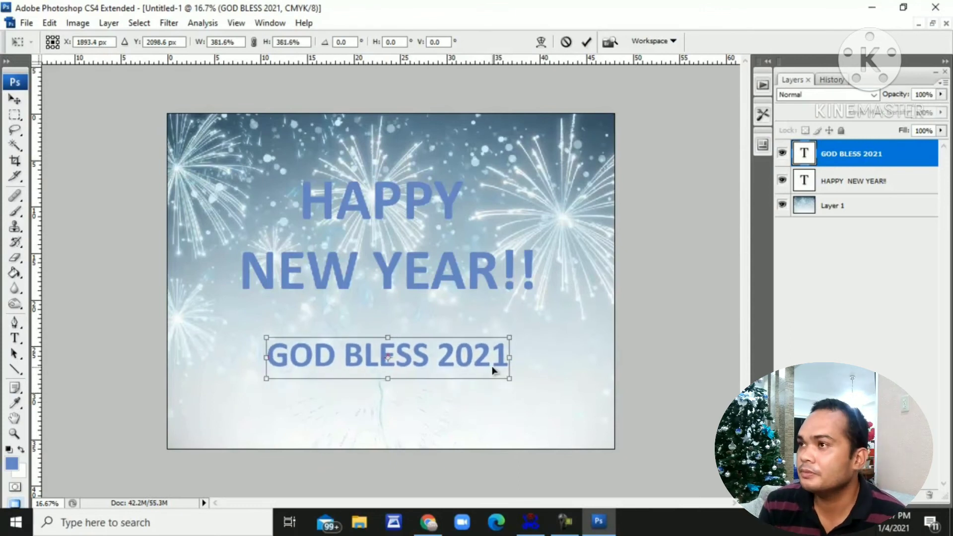
left_click(19, 119)
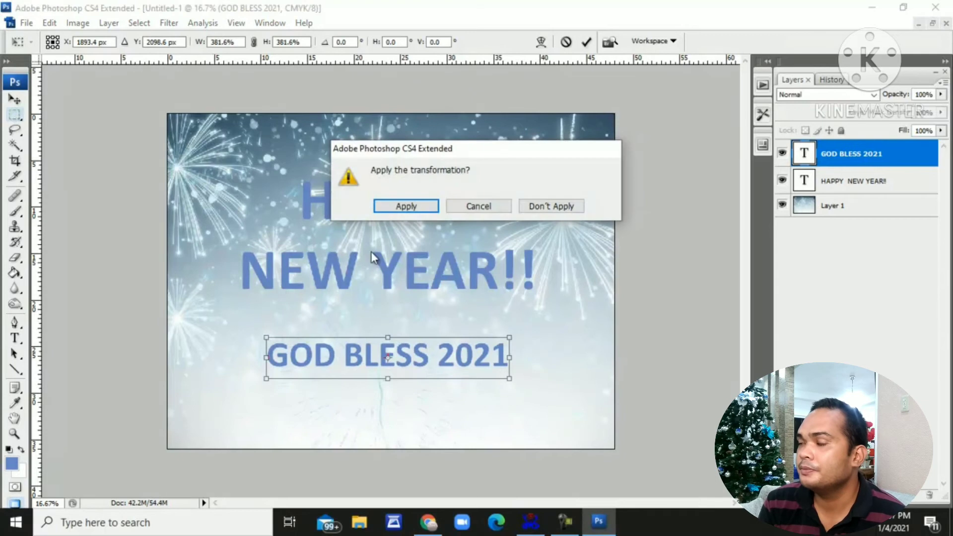
left_click(406, 206)
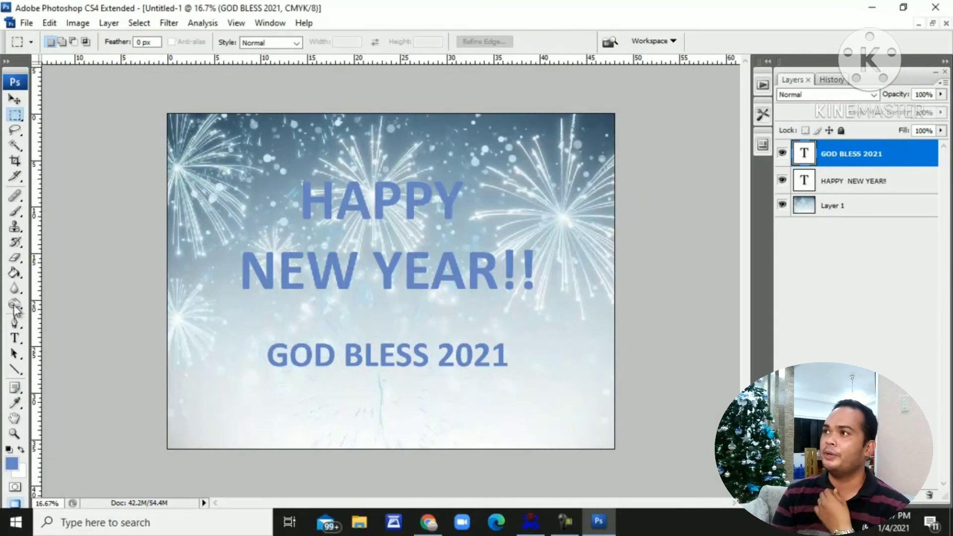
Change the whole HAPPY NEW YEAR!! headline font to Arial Black.
left_click(15, 339)
left_click(381, 204)
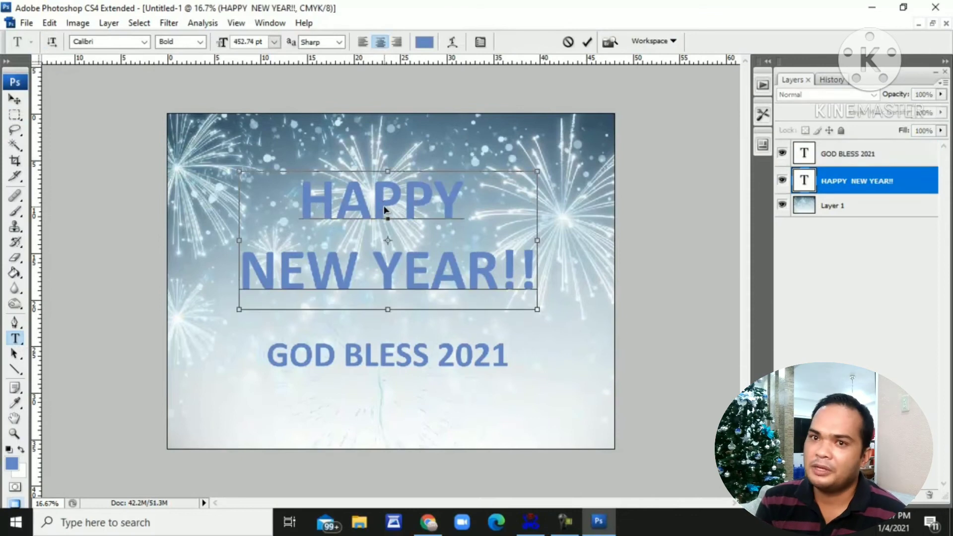
key("ctrl+a")
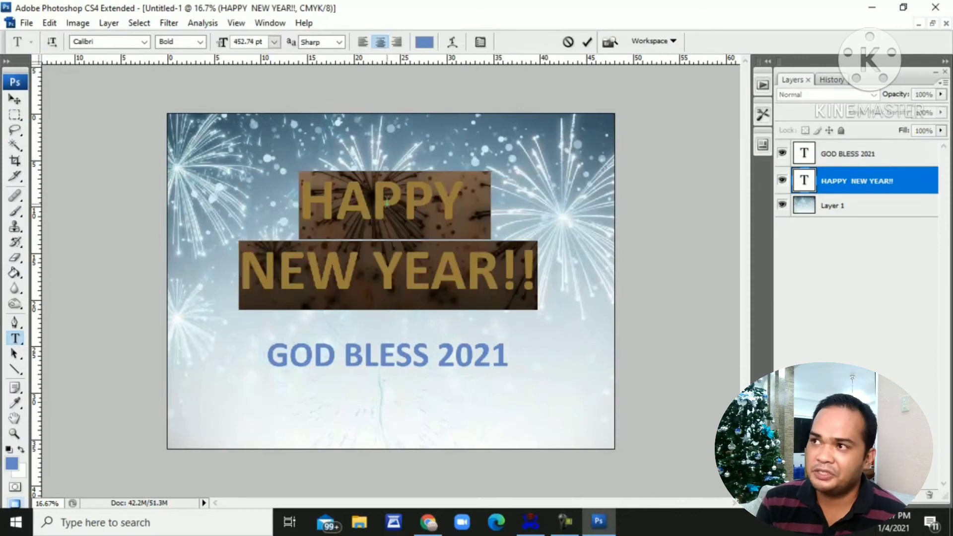
left_click(145, 41)
left_click_drag(288, 153, 276, 103)
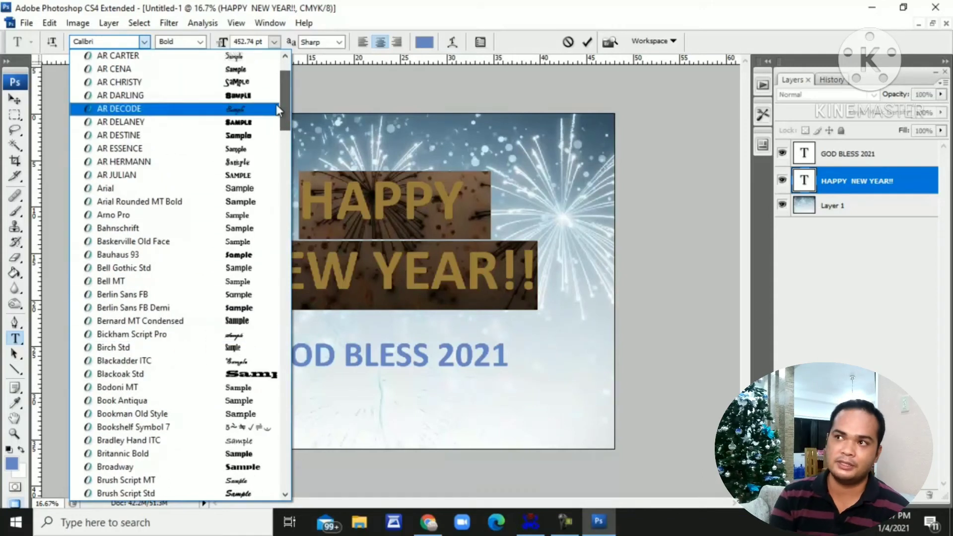
left_click(156, 188)
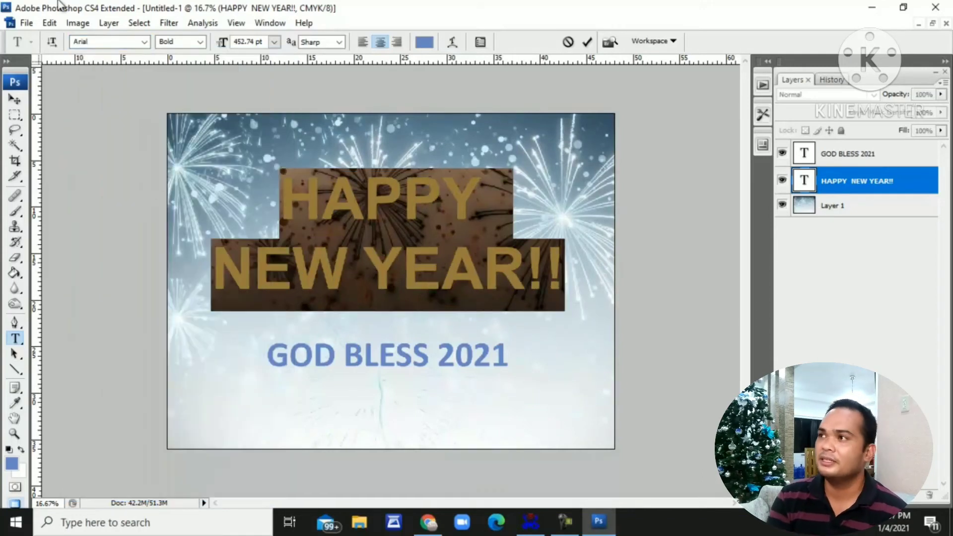
left_click(201, 42)
left_click(194, 158)
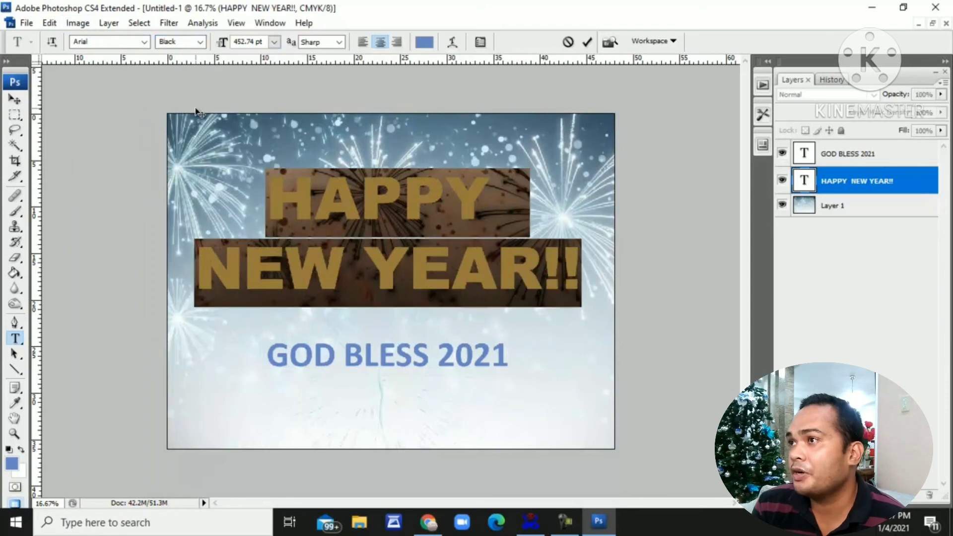
left_click(14, 115)
Nudge the headline left and right to keep it centred.
left_click(15, 99)
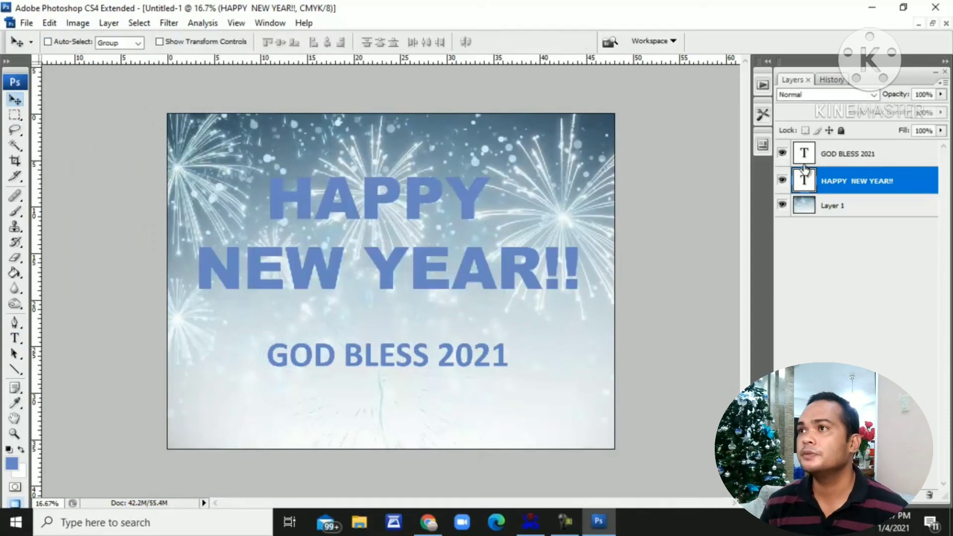
key("shift+Left")
key("shift+Left")
key("shift+Left")
key("shift+Right")
key("shift+Right")
key("shift+Right")
key("shift+Right")
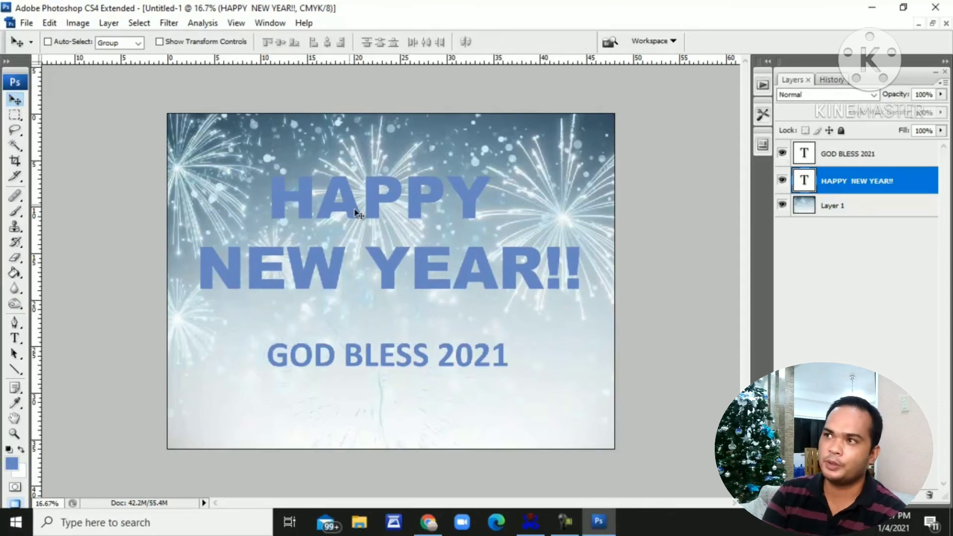
Give the headline layer a white Color Overlay at Normal blend and 100% opacity.
left_click(14, 338)
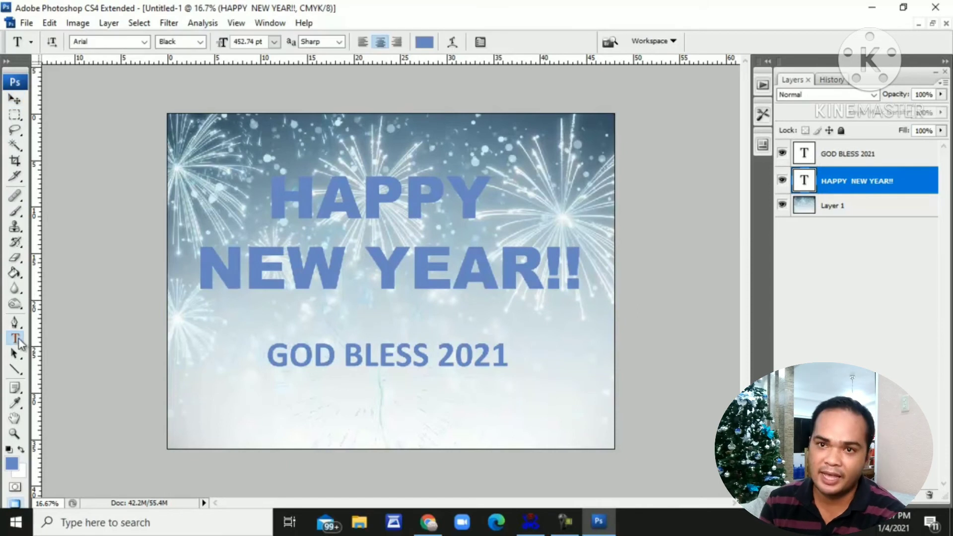
double_click(922, 188)
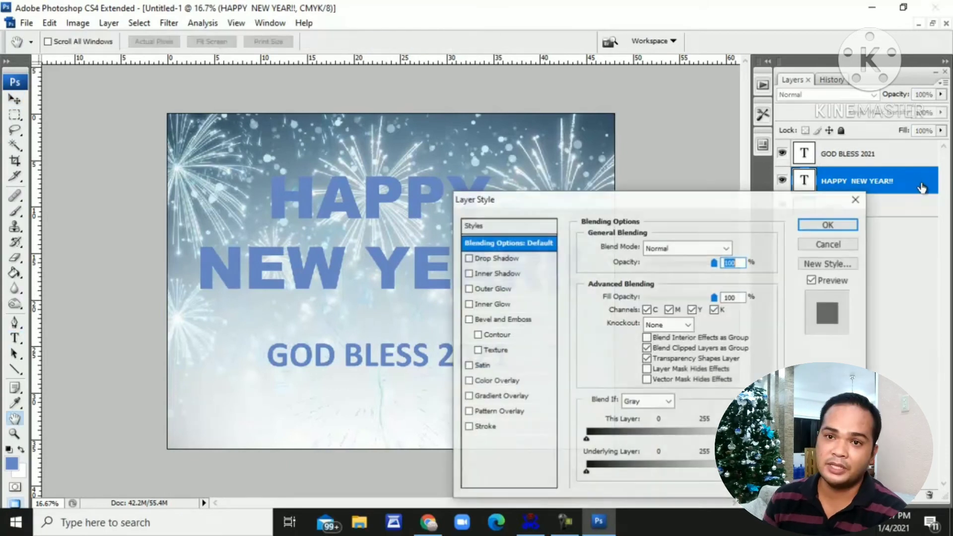
left_click(497, 380)
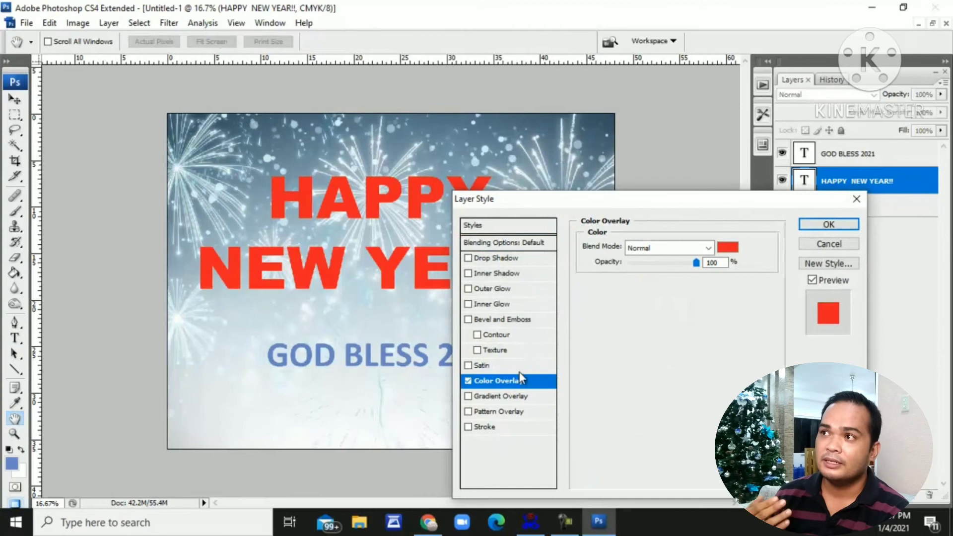
left_click(728, 247)
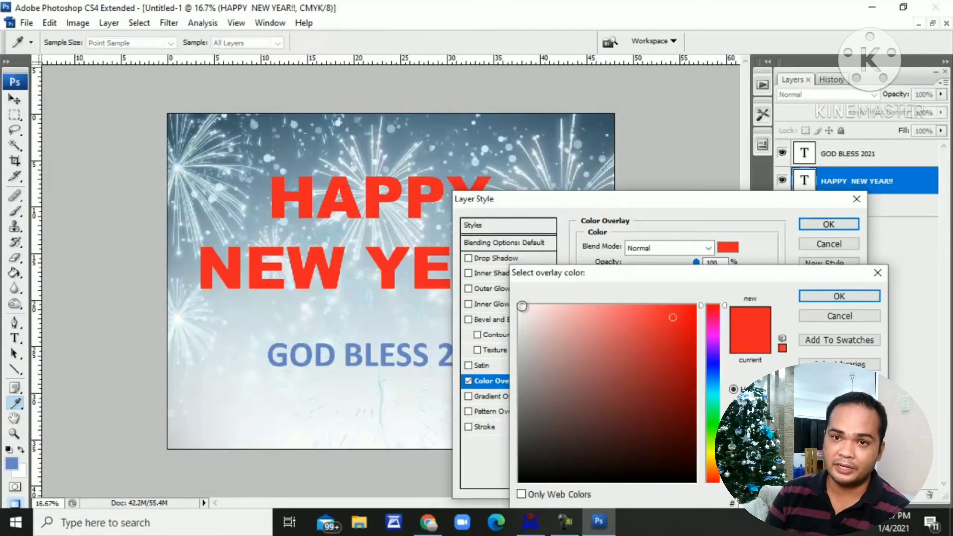
left_click(658, 174)
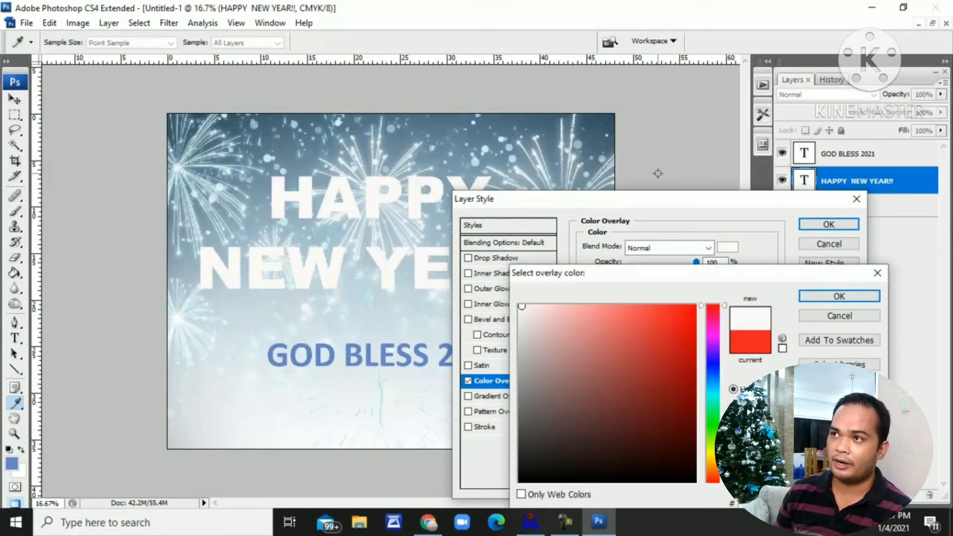
left_click(821, 299)
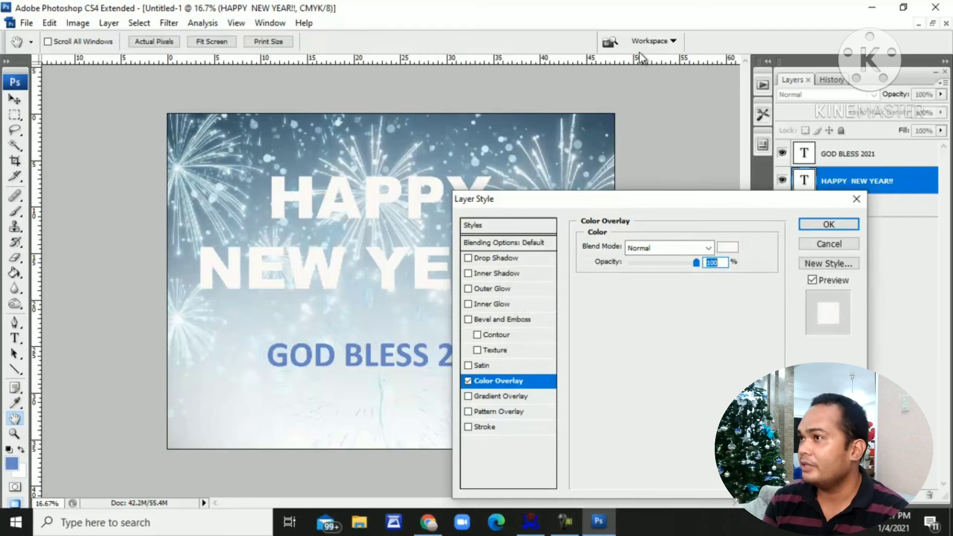
left_click_drag(650, 204, 675, 142)
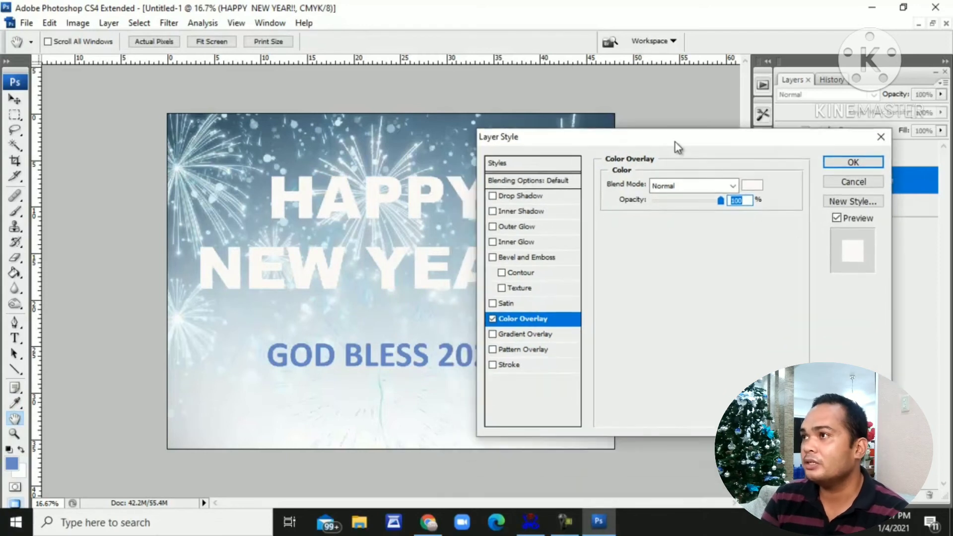
left_click(493, 366)
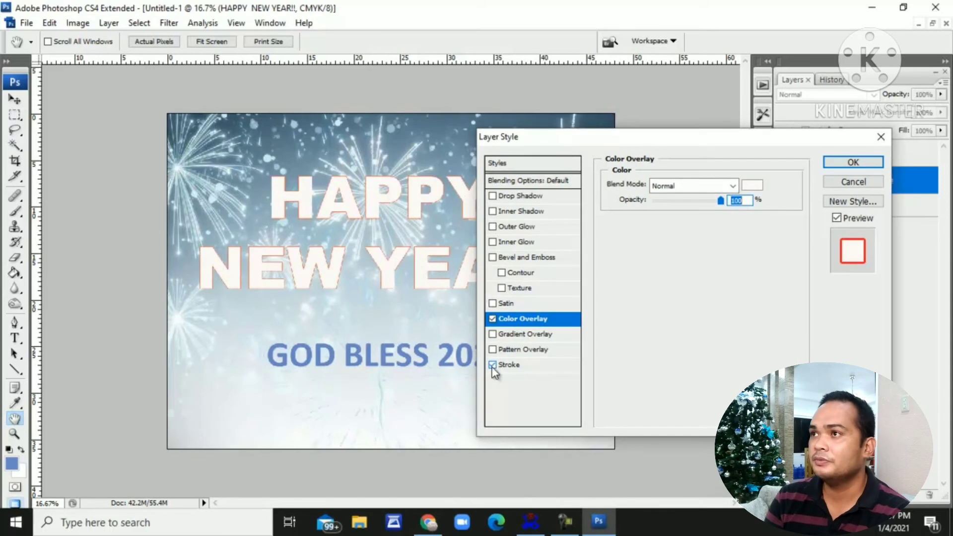
left_click(493, 366)
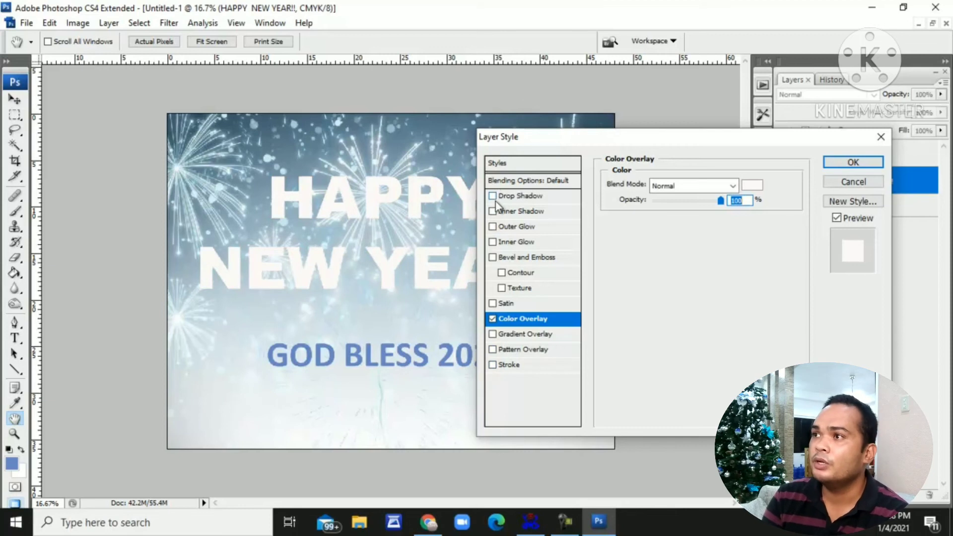
Add a dark navy Stroke about 49 px thick around the headline lettering.
left_click(492, 364)
left_click(513, 364)
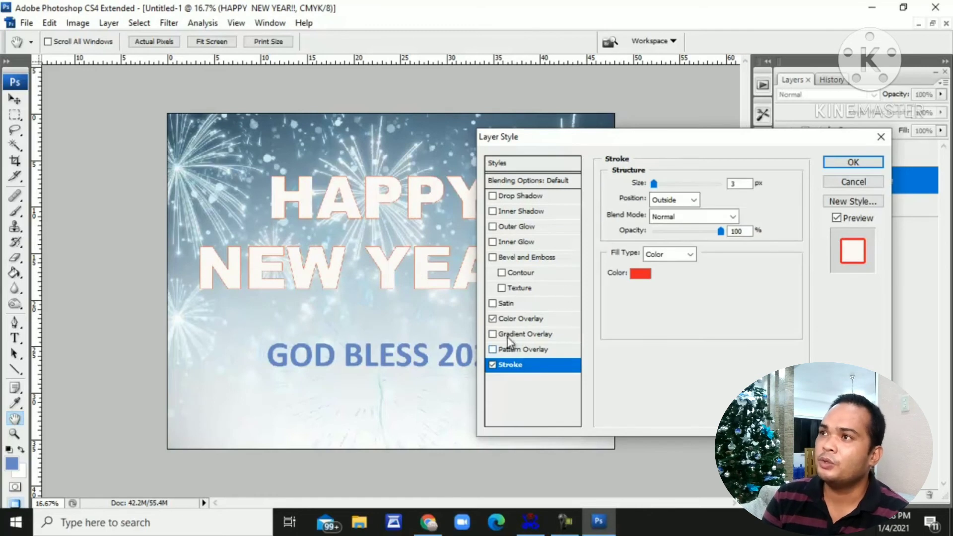
left_click(640, 274)
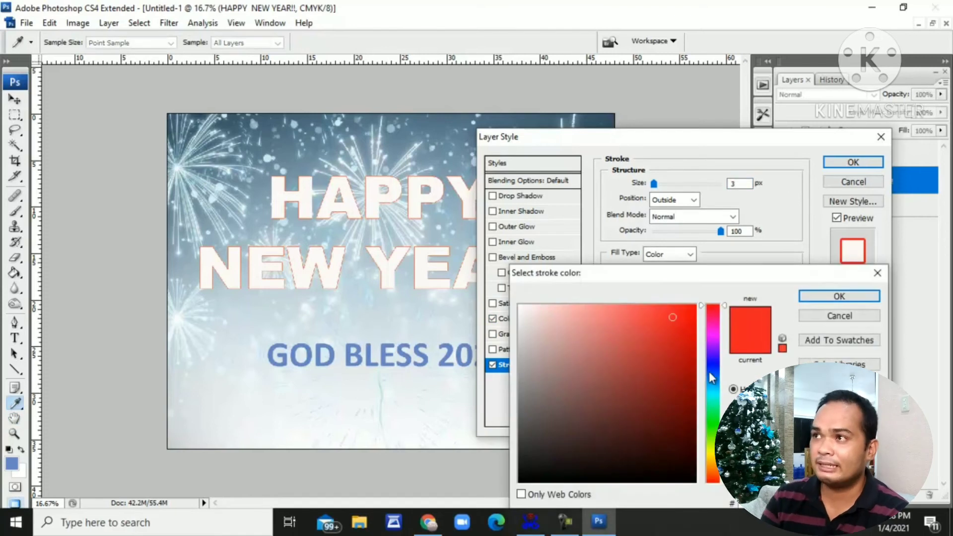
left_click(712, 377)
left_click(685, 380)
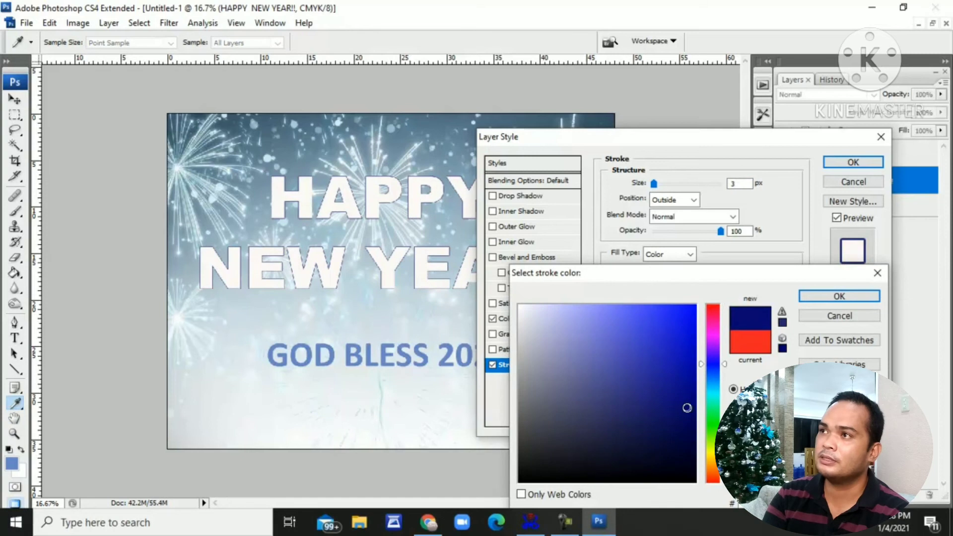
left_click(839, 296)
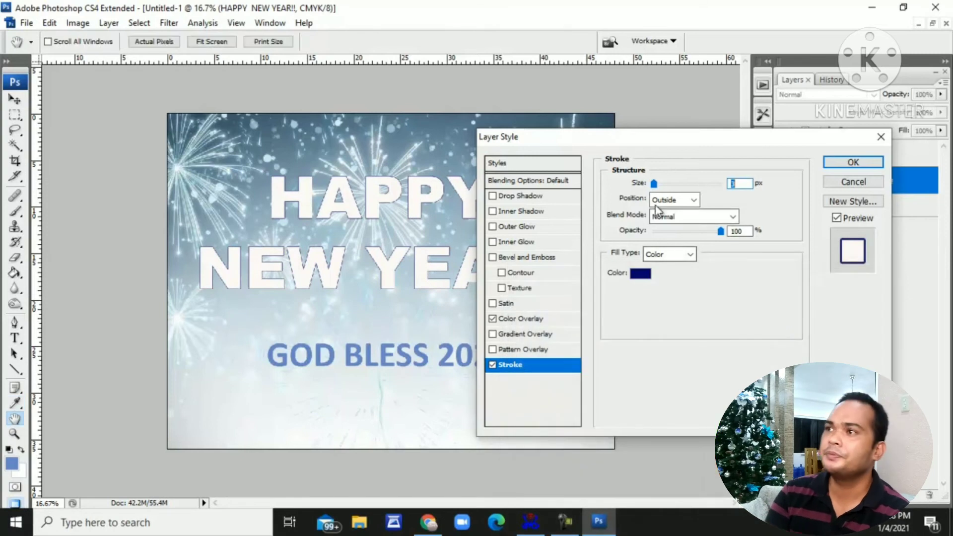
left_click_drag(654, 184, 671, 187)
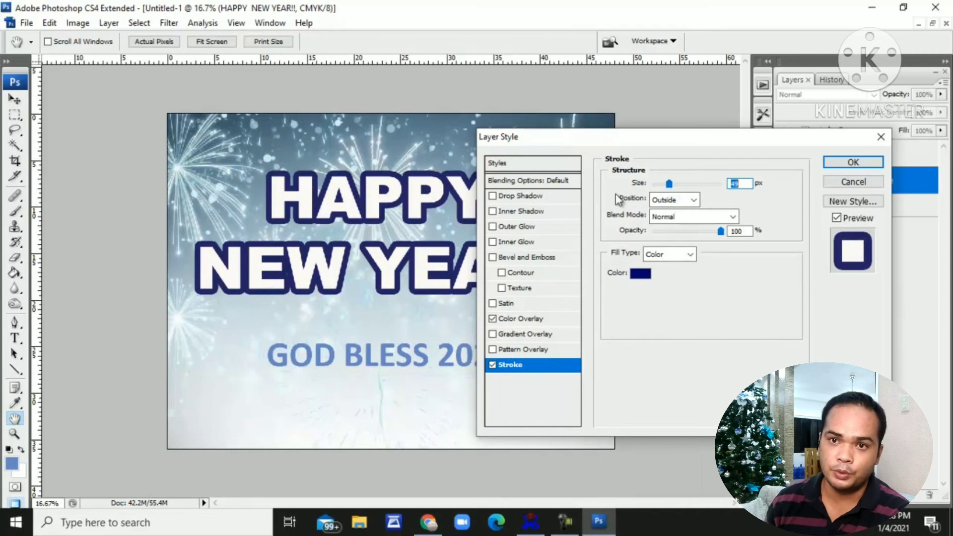
left_click_drag(553, 134, 593, 116)
Add a 163 px Drop Shadow to the headline, trying and removing an Inner Shadow.
left_click(552, 178)
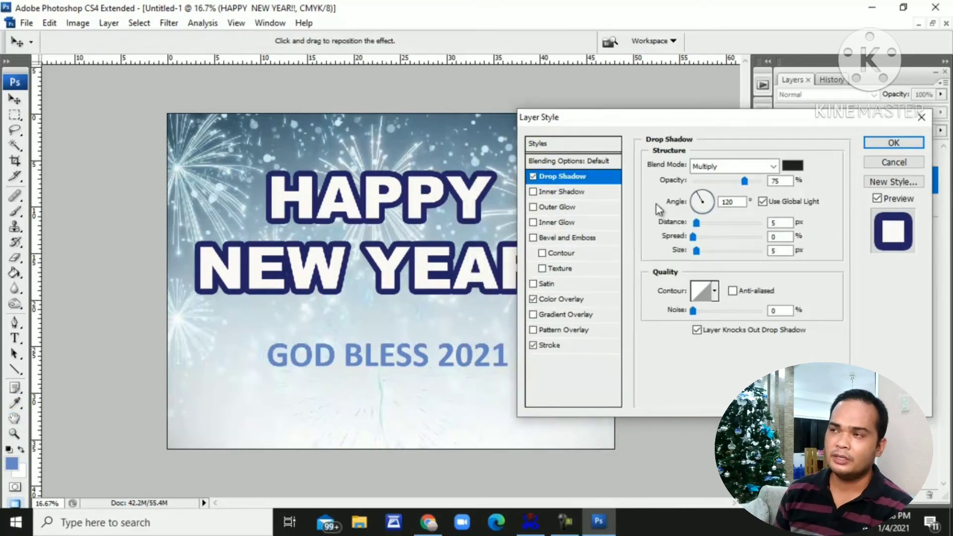
left_click_drag(697, 250, 706, 223)
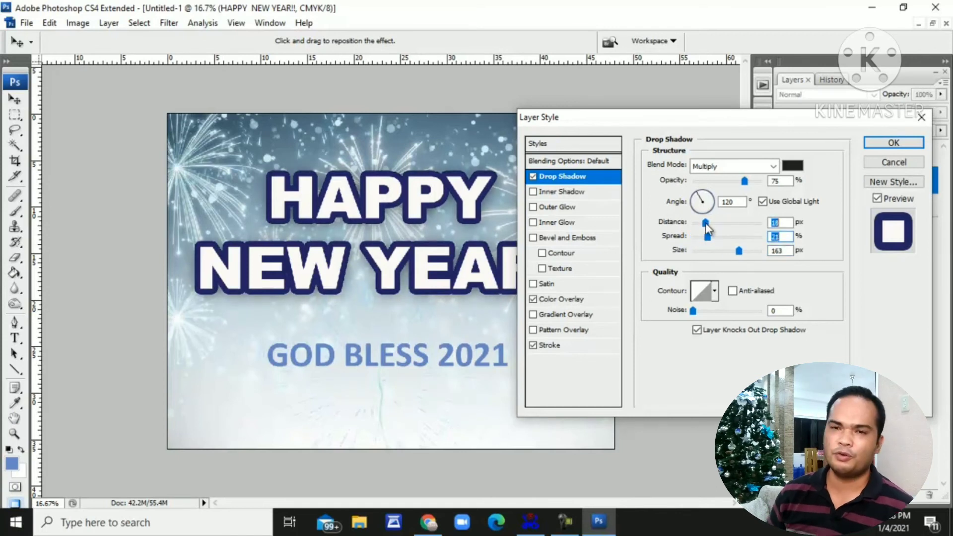
left_click(538, 193)
mouse_move(698, 251)
left_mouse_down()
mouse_move(735, 252)
mouse_move(710, 252)
mouse_move(699, 223)
mouse_move(713, 251)
mouse_move(701, 251)
left_mouse_up()
left_click(534, 192)
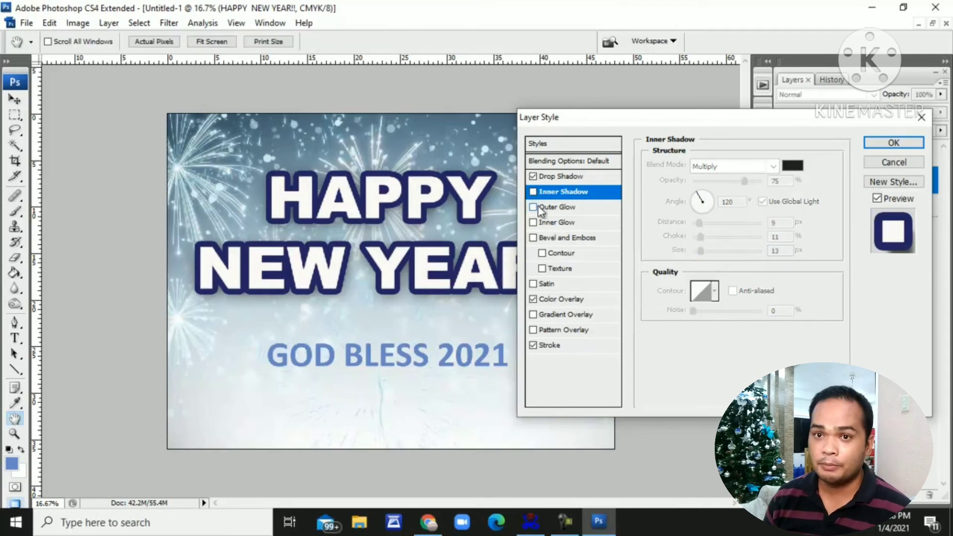
Try Outer Glow, Inner Glow and Satin on the headline, then switch them off.
left_click(541, 208)
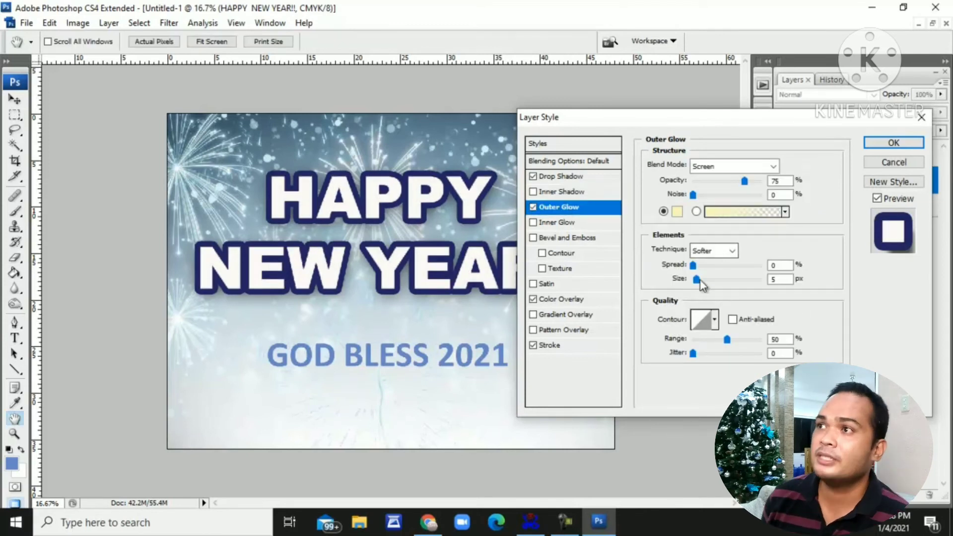
mouse_move(697, 279)
left_mouse_down()
mouse_move(715, 281)
mouse_move(689, 287)
left_mouse_up()
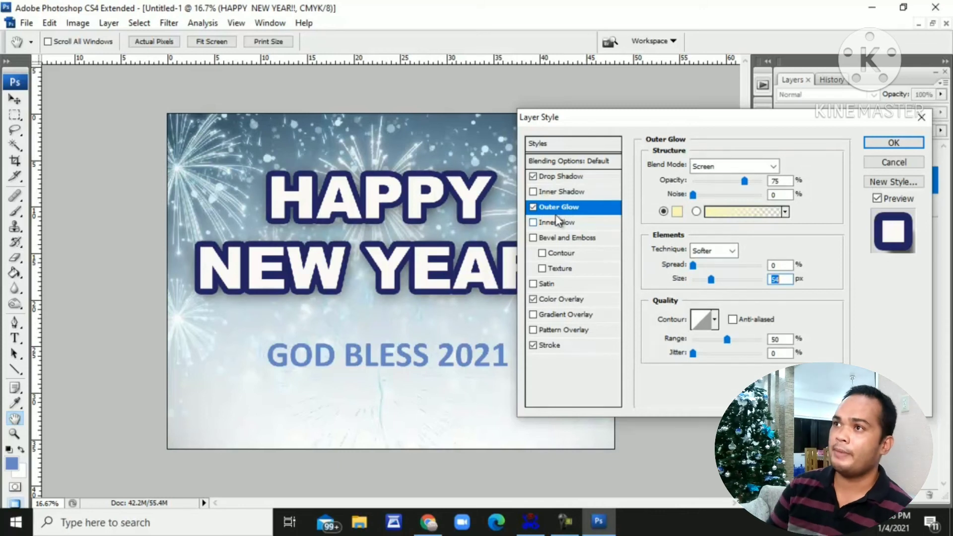
left_click(533, 207)
left_click(559, 222)
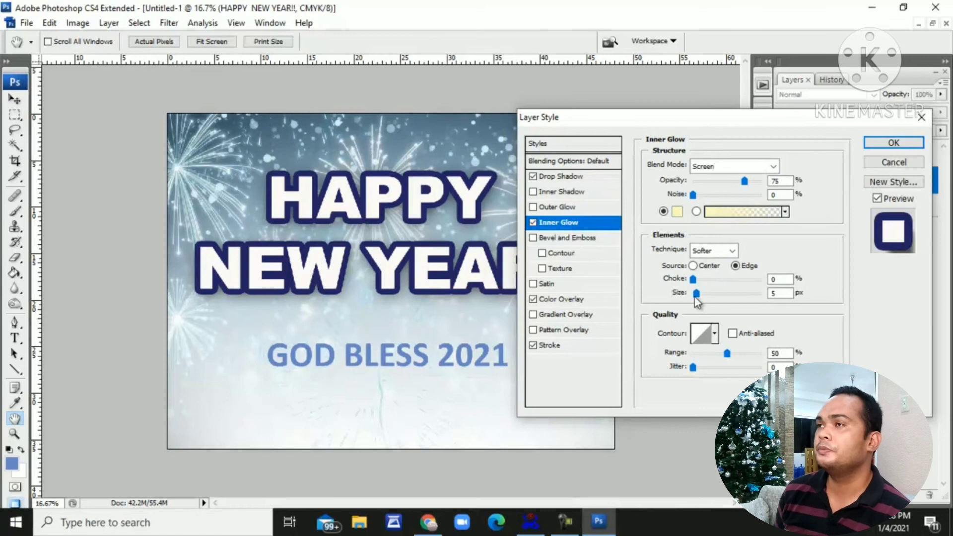
mouse_move(695, 293)
left_mouse_down()
mouse_move(742, 294)
mouse_move(718, 297)
left_mouse_up()
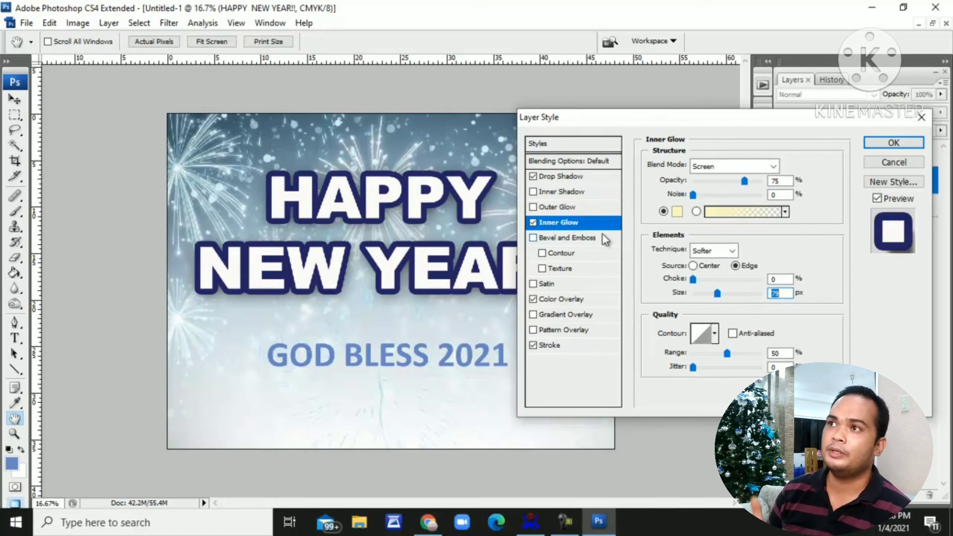
left_click(533, 223)
left_click(533, 284)
left_click(533, 284)
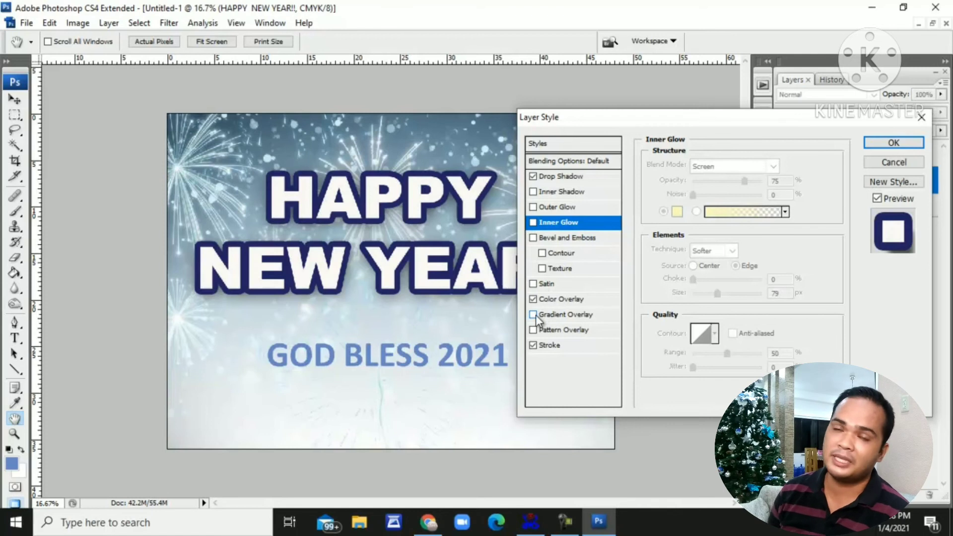
Try a Gradient Overlay and a Pattern Overlay, then remove both.
left_click(563, 316)
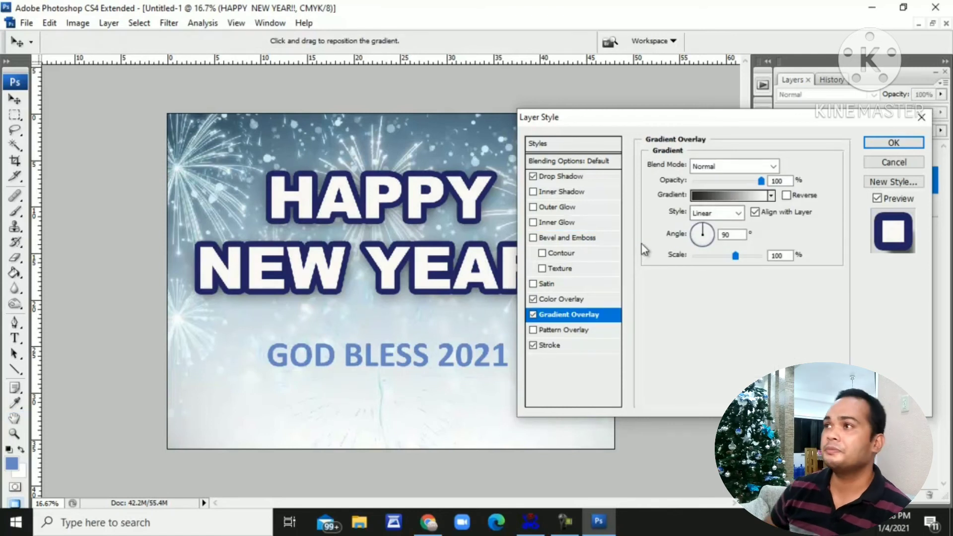
left_click(712, 195)
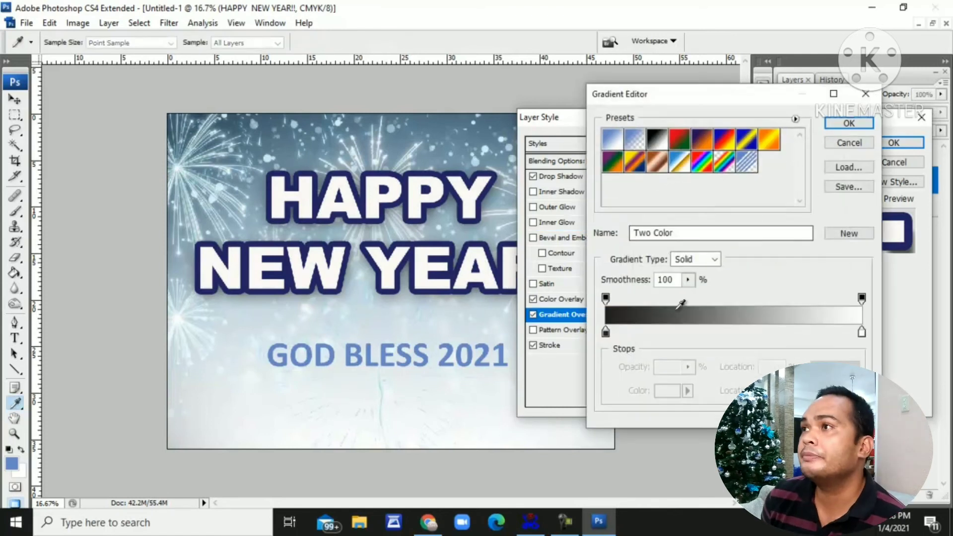
left_click(692, 332)
left_click_drag(692, 332, 585, 270)
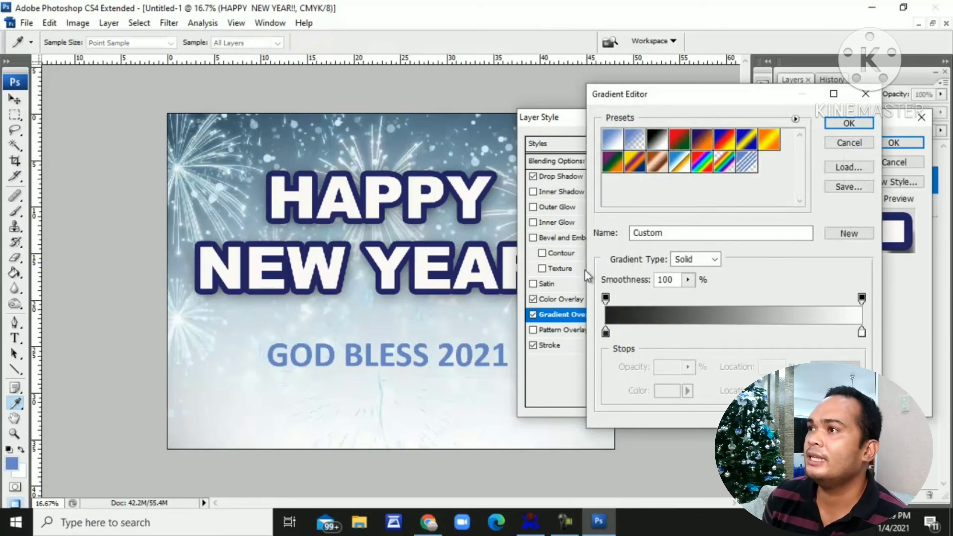
left_click(850, 124)
left_click(550, 330)
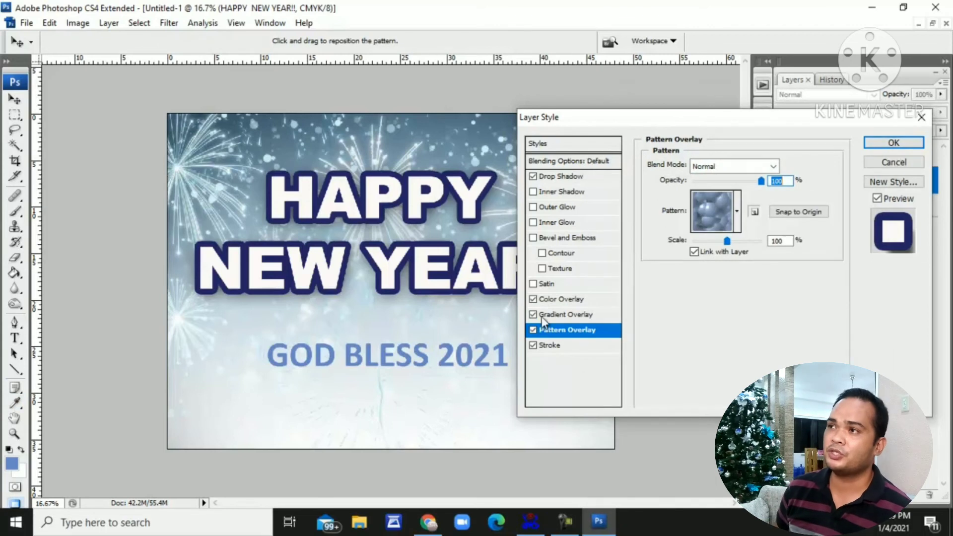
left_click(556, 300)
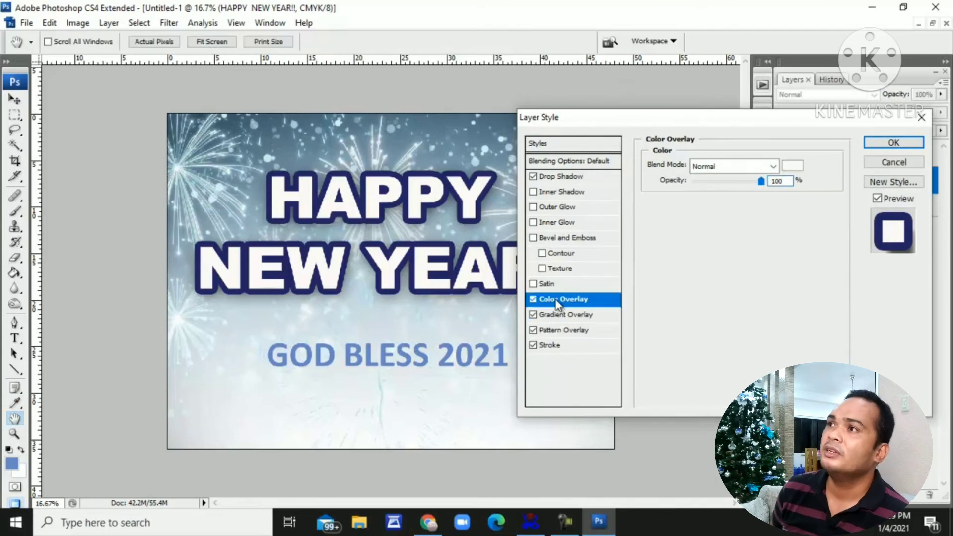
left_click(535, 330)
left_click(533, 315)
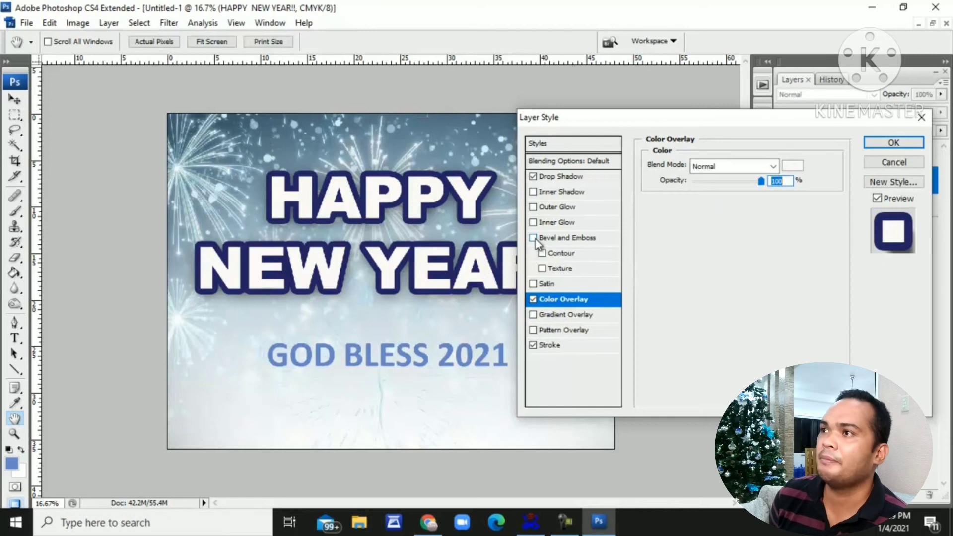
Add a Bevel and Emboss at 307% depth with a dark blue shadow colour and larger size.
left_click(569, 238)
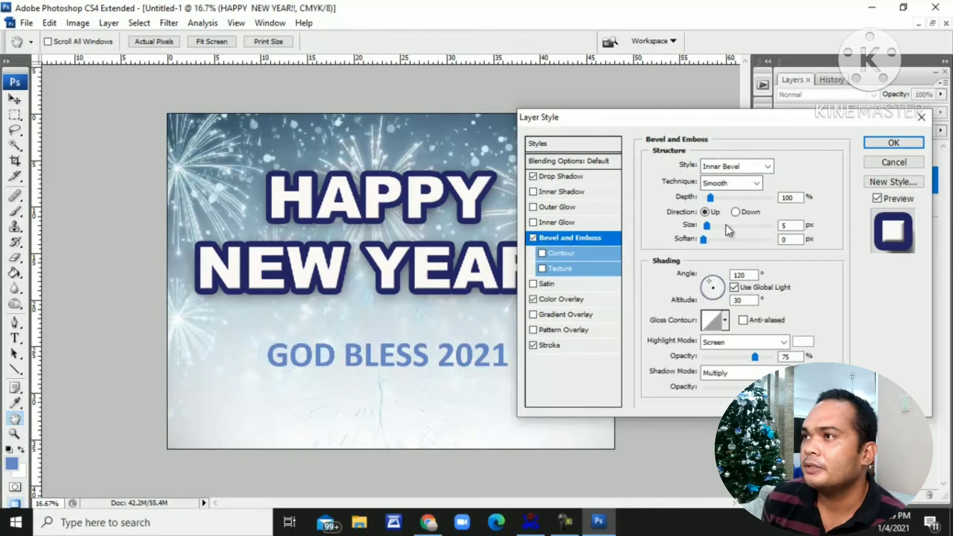
left_click_drag(711, 198, 726, 220)
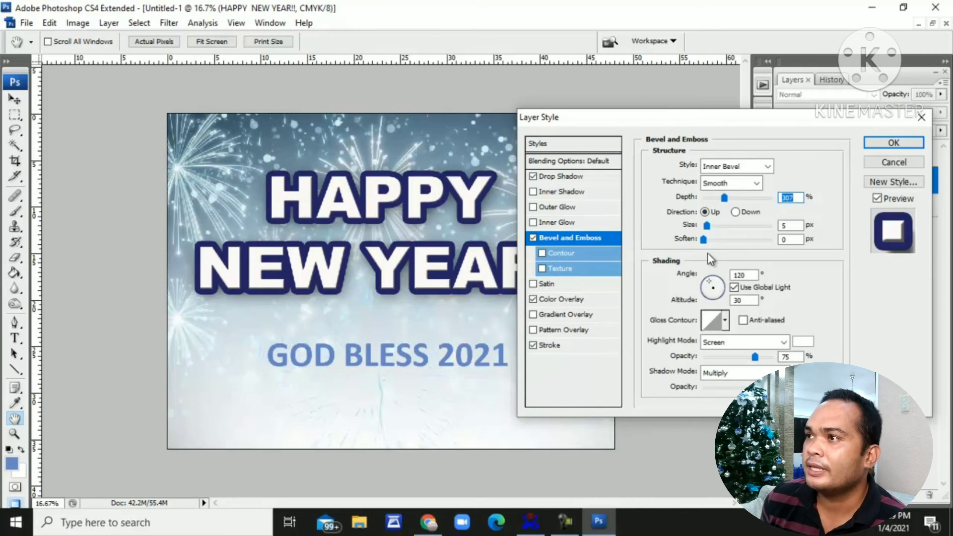
left_click(803, 373)
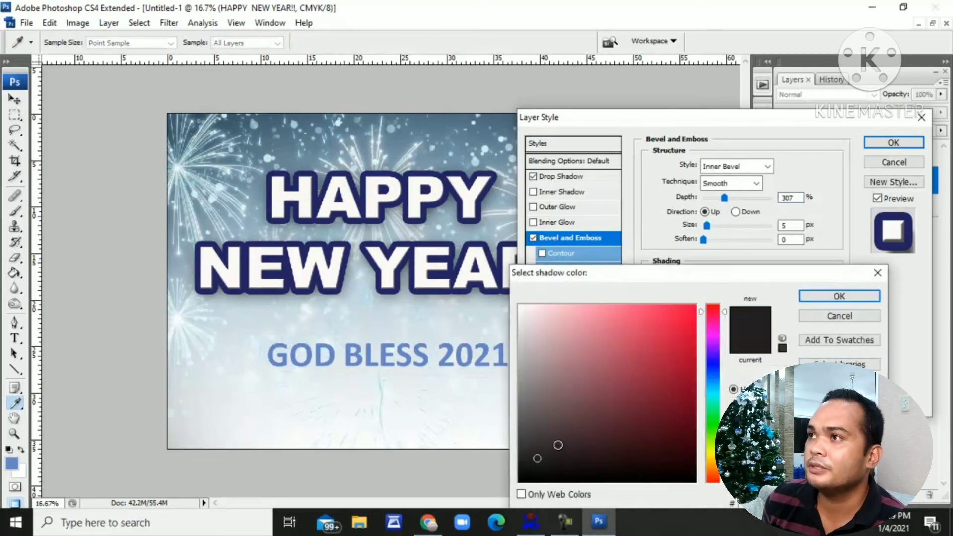
left_click_drag(541, 443, 543, 438)
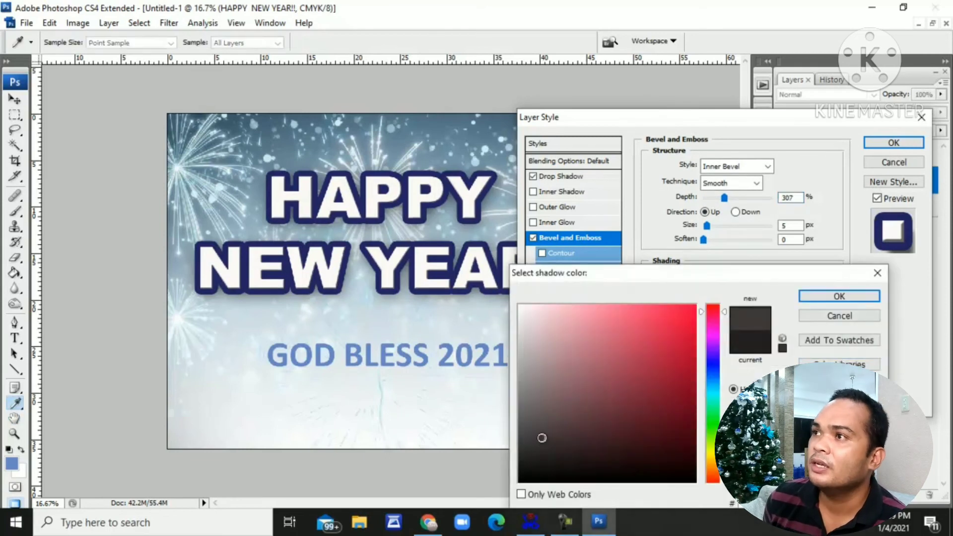
left_click(713, 365)
mouse_move(625, 418)
left_mouse_down()
mouse_move(593, 423)
mouse_move(575, 406)
left_mouse_up()
left_click(839, 297)
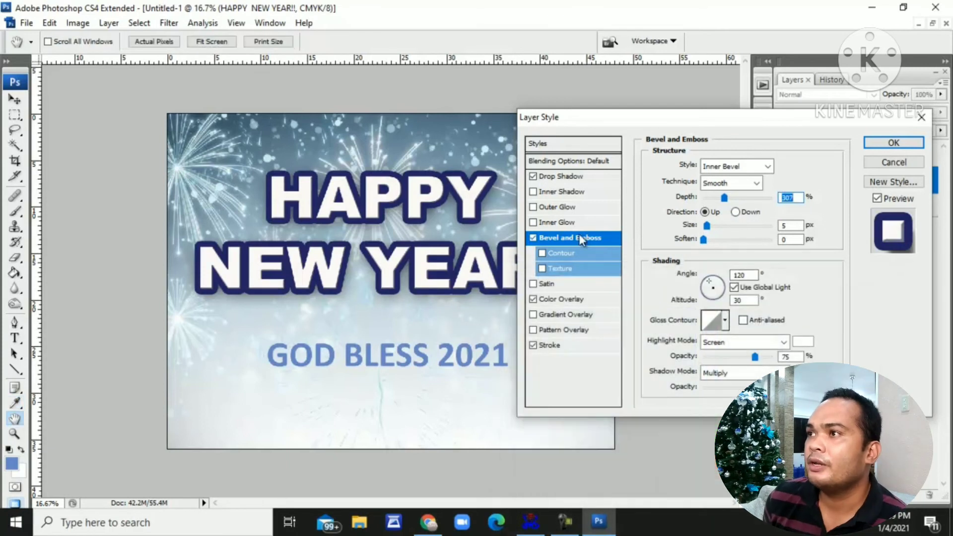
mouse_move(707, 226)
left_mouse_down()
mouse_move(716, 243)
mouse_move(712, 226)
left_mouse_up()
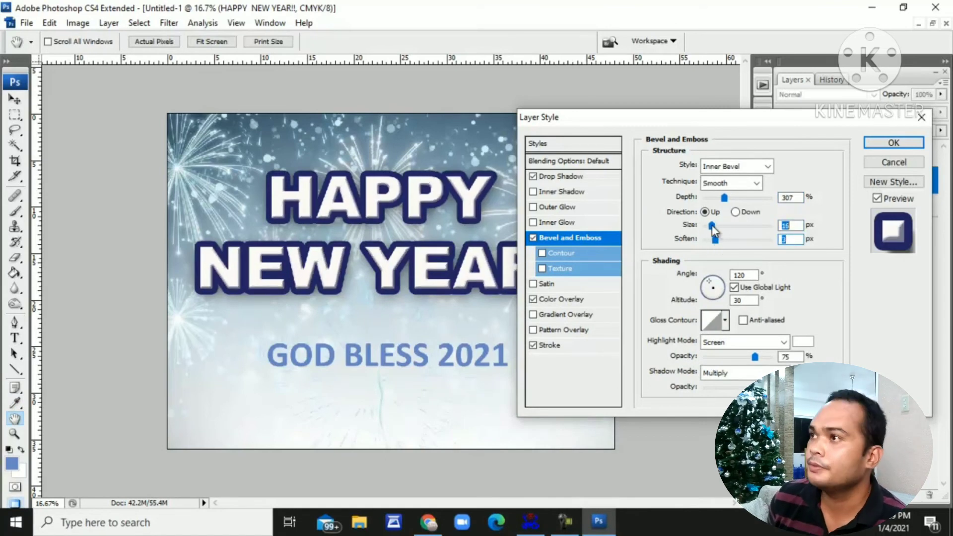
Spread the drop shadow to 36%, deepen the stroke to navy, and apply the layer styles.
left_click(584, 177)
mouse_move(695, 237)
left_mouse_down()
mouse_move(720, 246)
mouse_move(713, 238)
left_mouse_up()
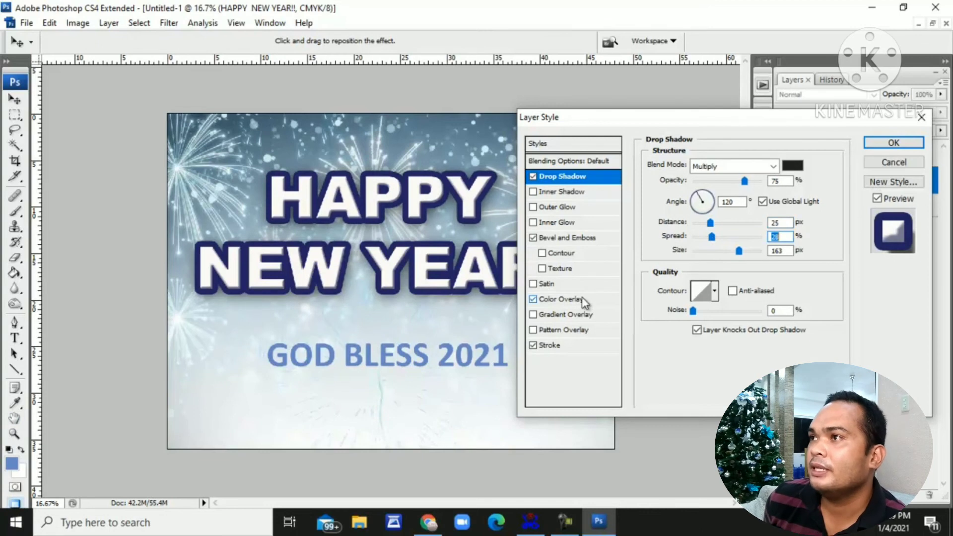
left_click(563, 348)
left_click(681, 255)
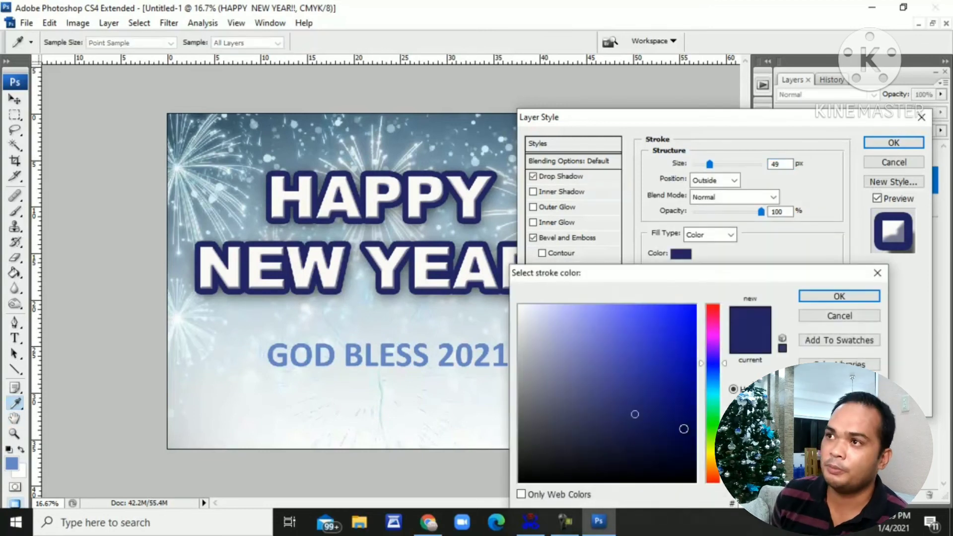
left_click(654, 445)
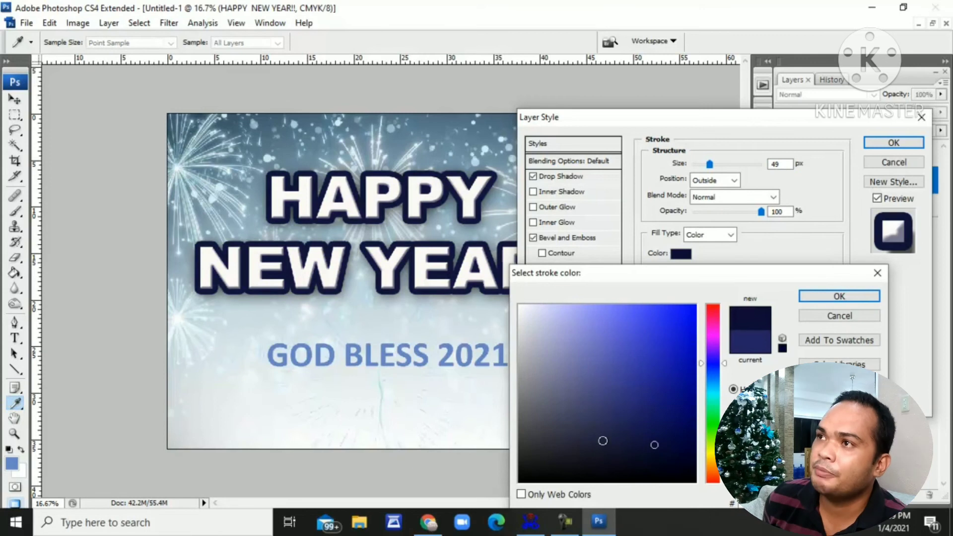
left_click(649, 427)
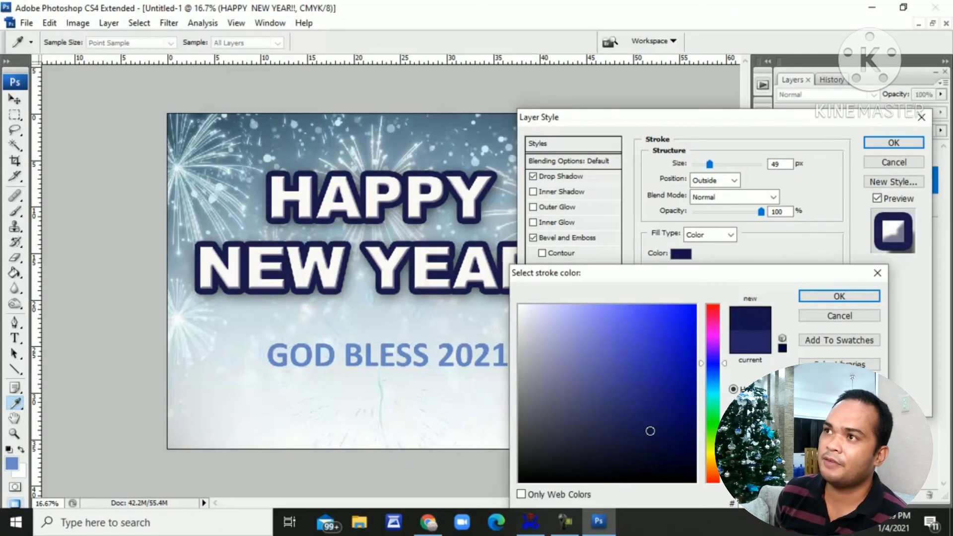
left_click(839, 297)
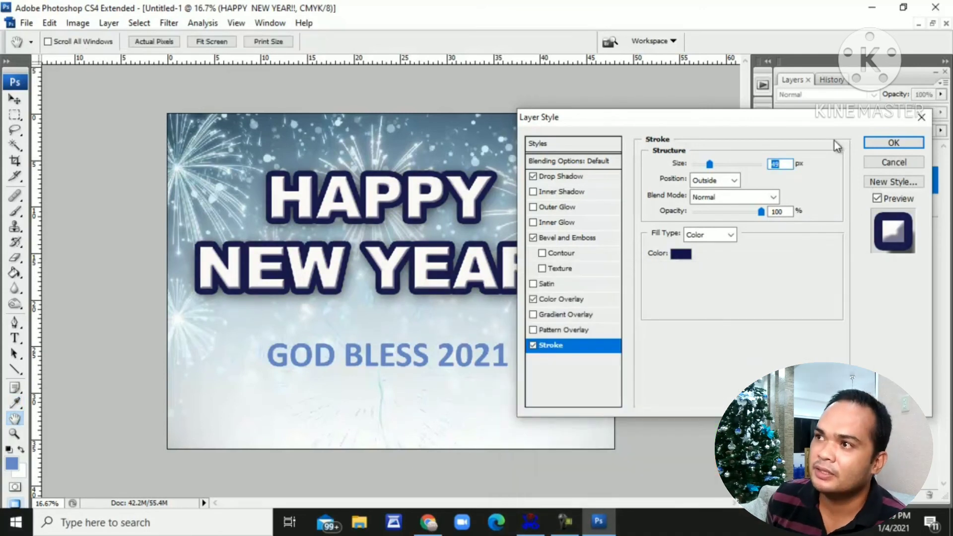
left_click(894, 143)
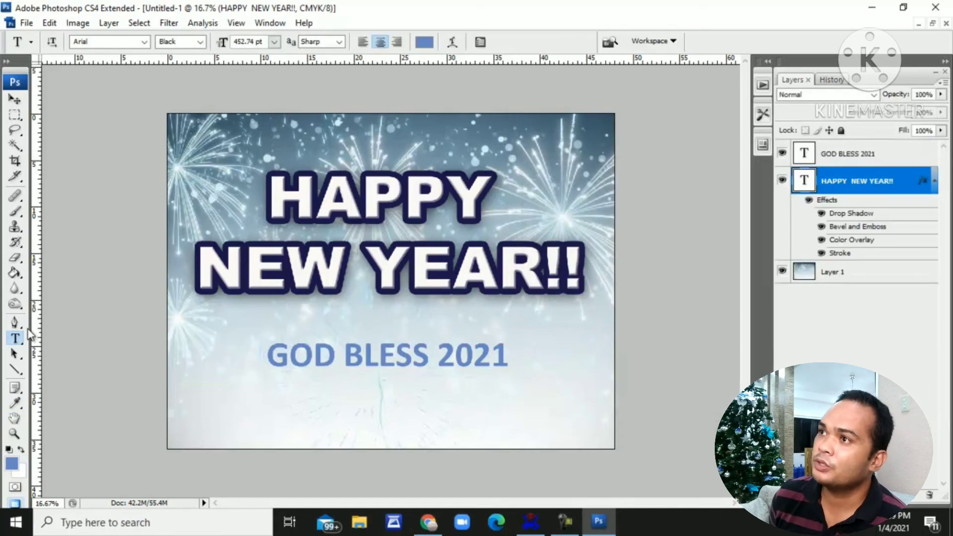
Make GOD BLESS 2021 the active layer and commit its text edit.
left_click(892, 158)
left_click(891, 178)
left_click(892, 160)
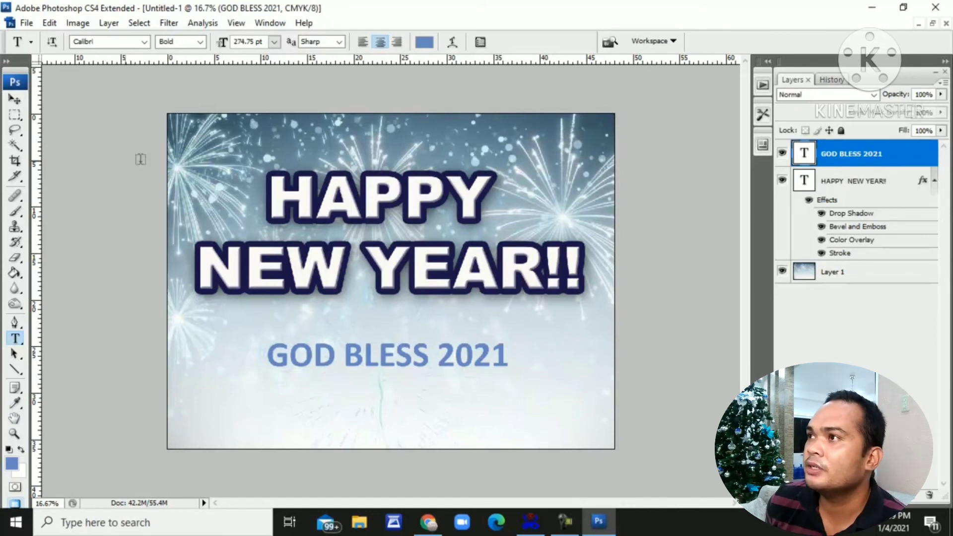
left_click(412, 360)
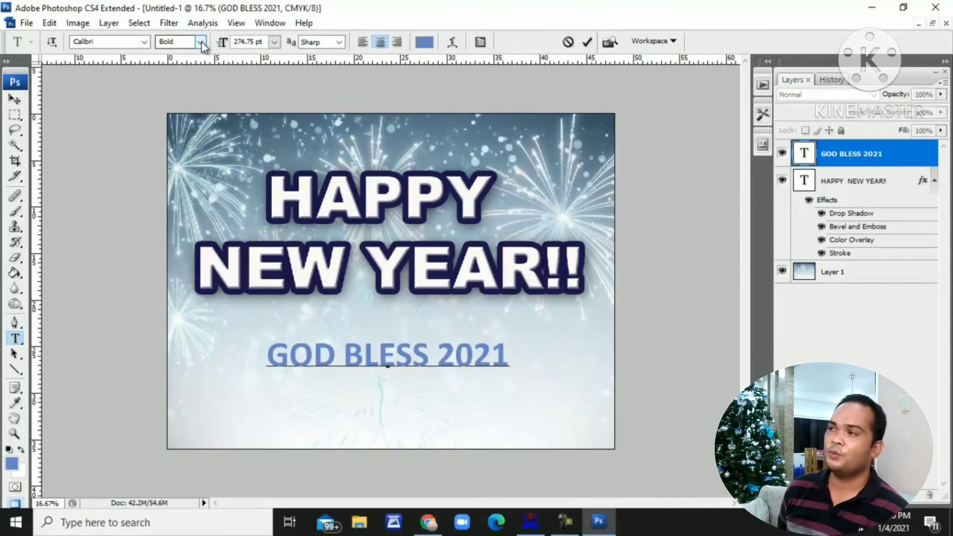
key("ctrl+Return")
Scale GOD BLESS 2021 up to about 110% with Free Transform and apply it.
key("m")
right_click(411, 361)
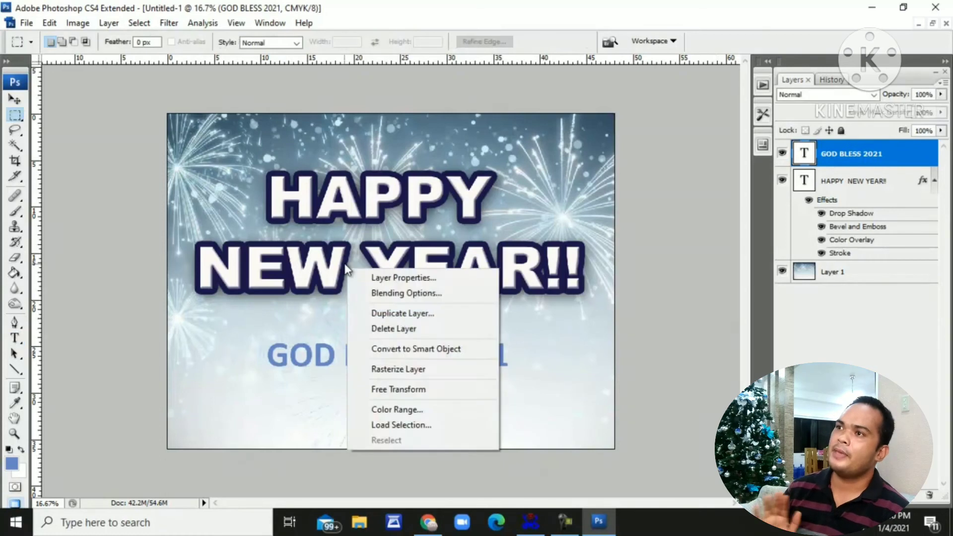
left_click(422, 393)
mouse_move(506, 377)
left_mouse_down()
mouse_move(530, 386)
mouse_move(518, 377)
left_mouse_up()
key("Return")
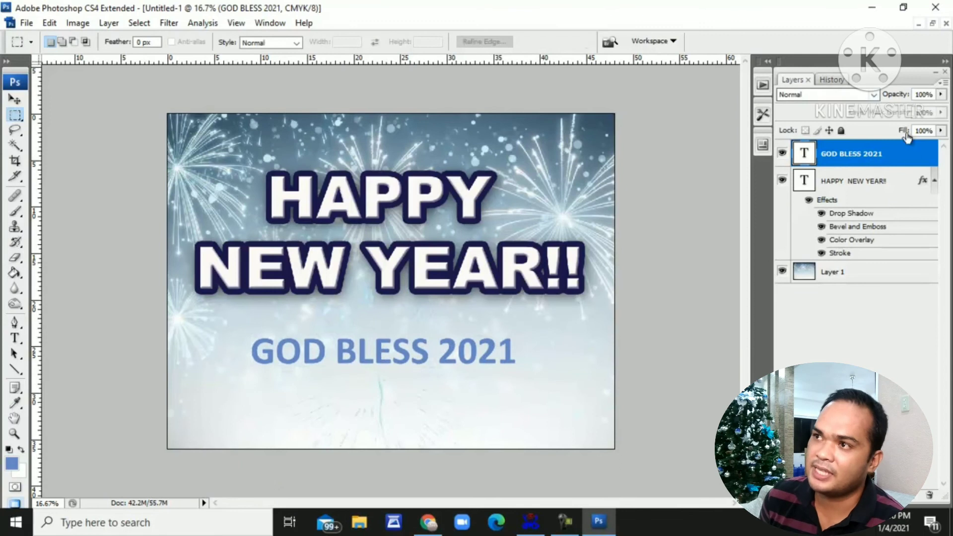
Give GOD BLESS 2021 a dark gold Color Overlay in Layer Style.
double_click(910, 156)
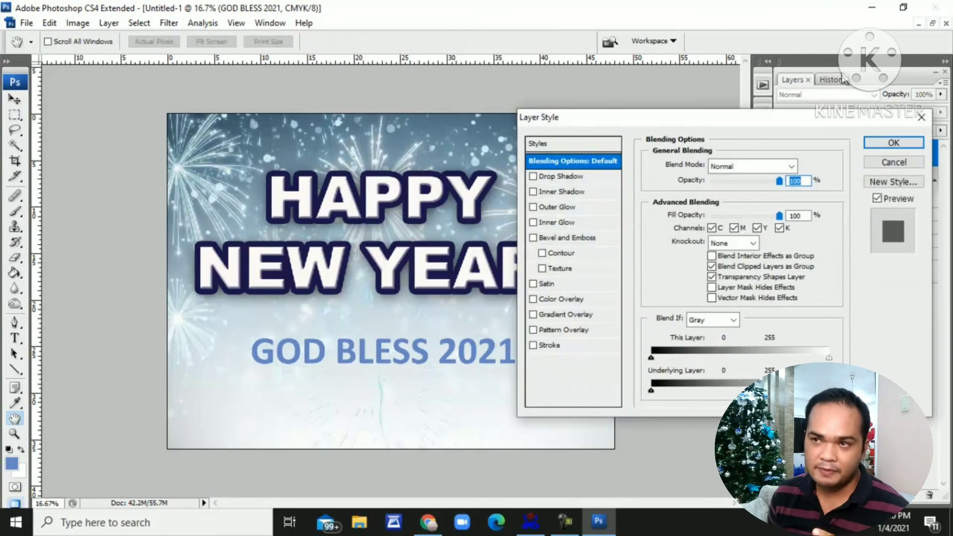
left_click(571, 299)
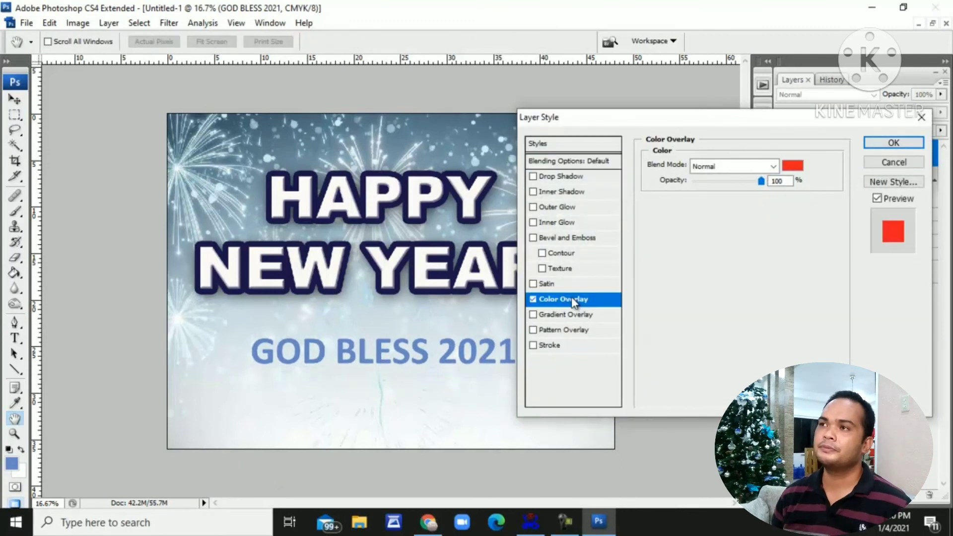
left_click(794, 166)
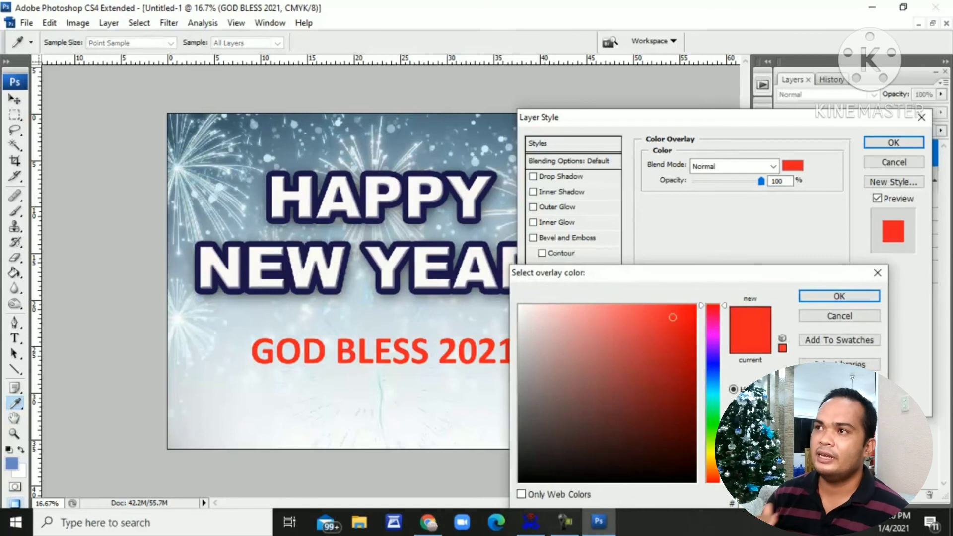
left_click(713, 458)
left_click_drag(681, 379, 689, 384)
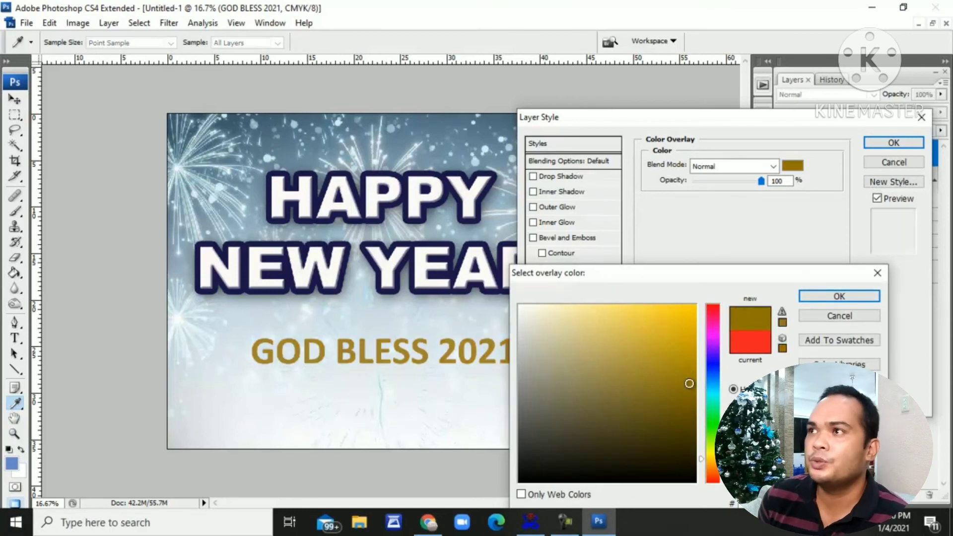
left_click(839, 296)
Add a white Stroke outline to GOD BLESS 2021.
left_click(549, 346)
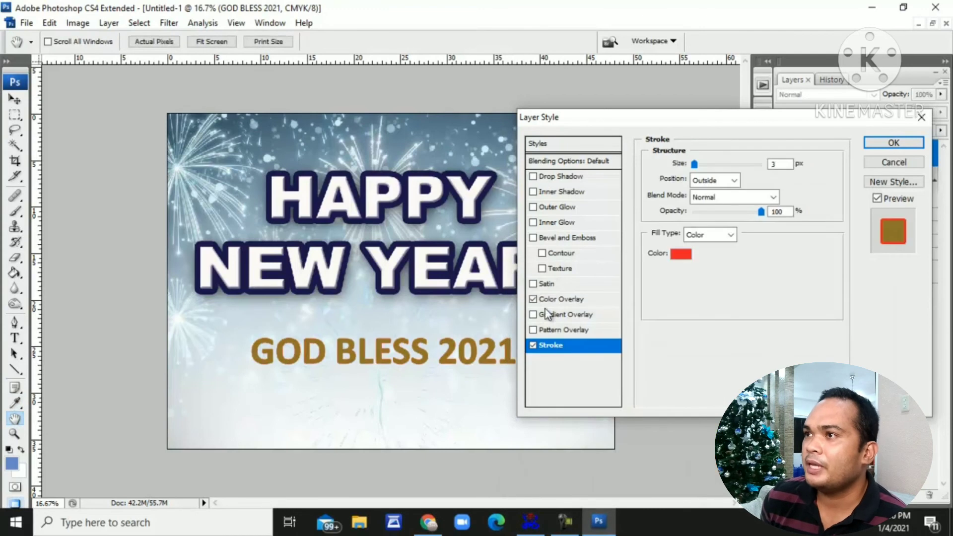
left_click(682, 254)
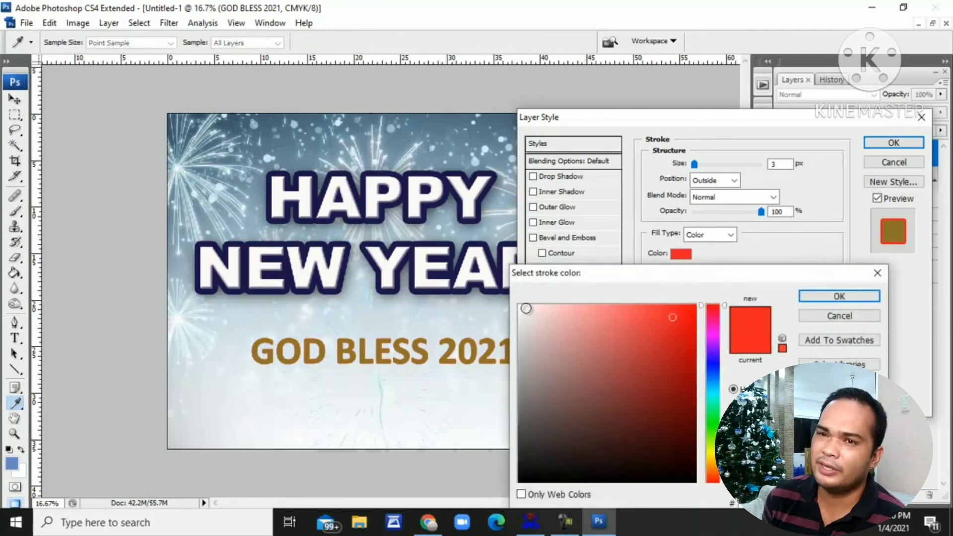
left_click(519, 305)
left_click(827, 297)
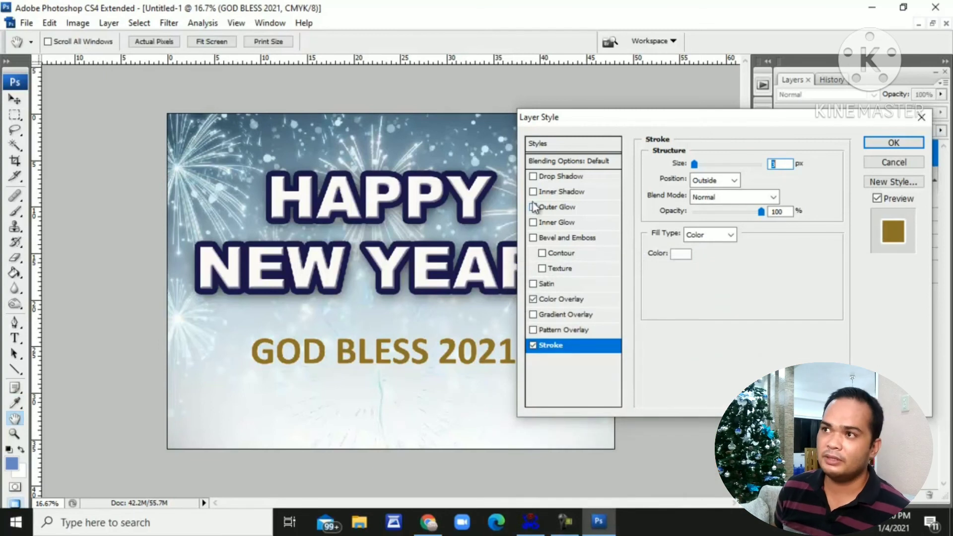
Add a 57 px Drop Shadow and thicken the white stroke to 25 px.
left_click(533, 176)
mouse_move(701, 251)
left_mouse_down()
mouse_move(725, 253)
mouse_move(697, 251)
left_mouse_up()
left_click(594, 347)
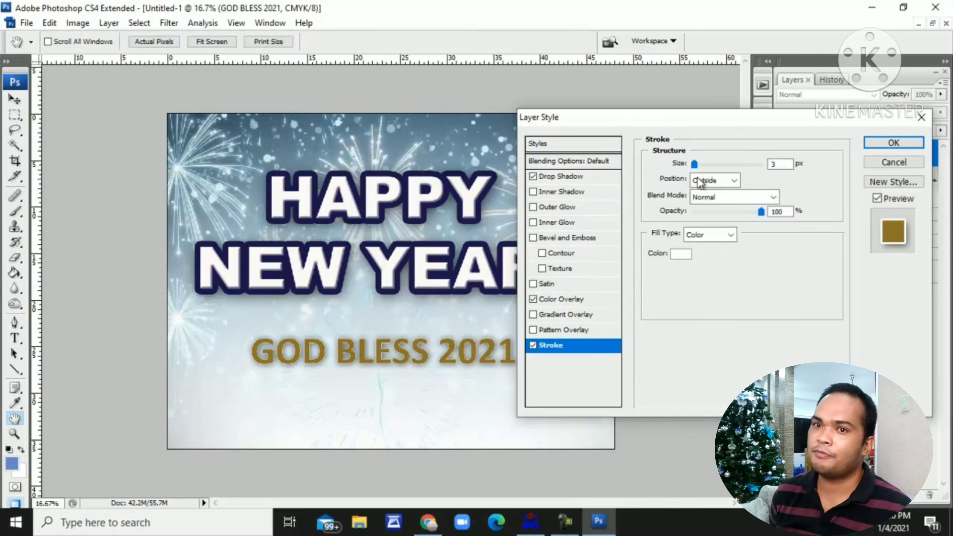
left_click_drag(695, 164, 704, 165)
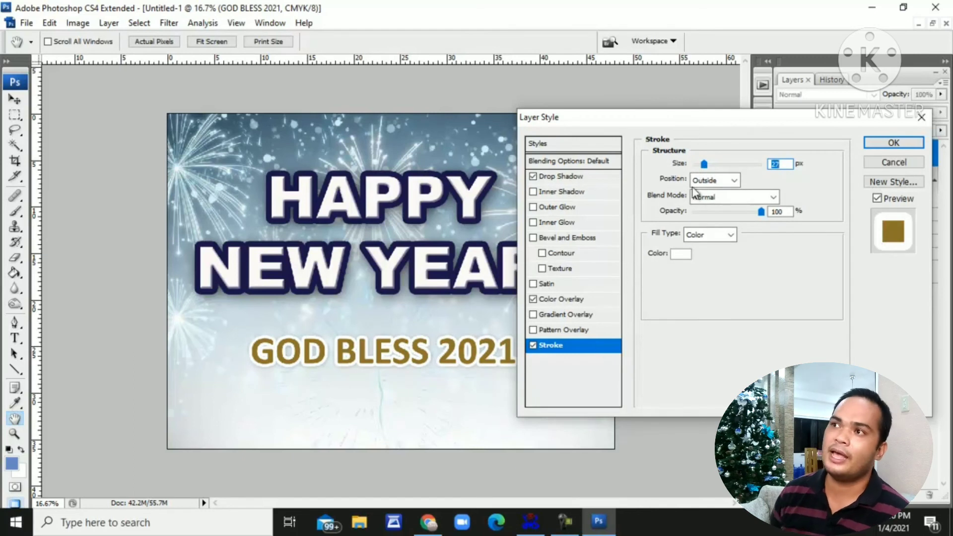
Set GOD BLESS 2021's shadow to 169 px, more distance, 60% opacity, outline 35 px, and apply.
left_click(562, 176)
mouse_move(712, 251)
left_mouse_down()
mouse_move(743, 251)
mouse_move(709, 238)
left_mouse_up()
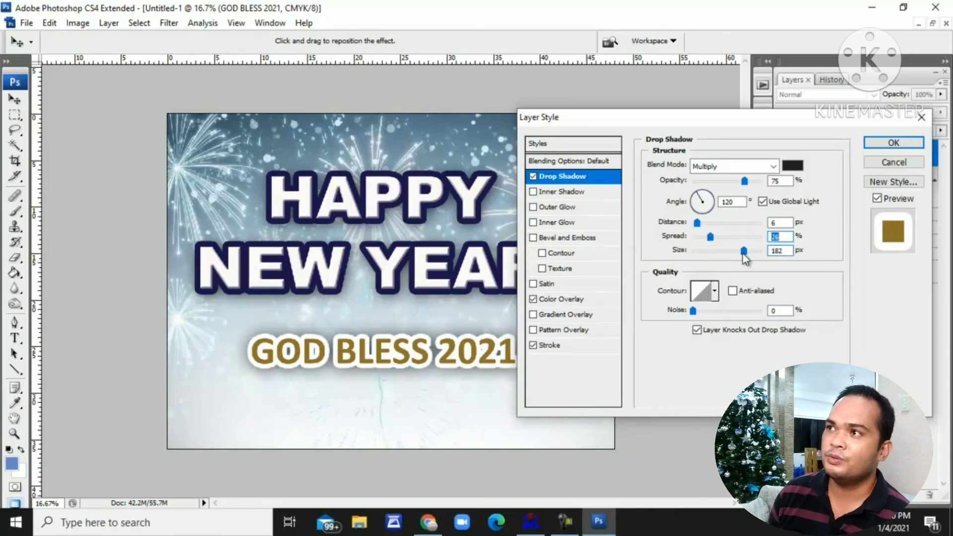
left_click(554, 346)
left_click_drag(708, 166, 707, 165)
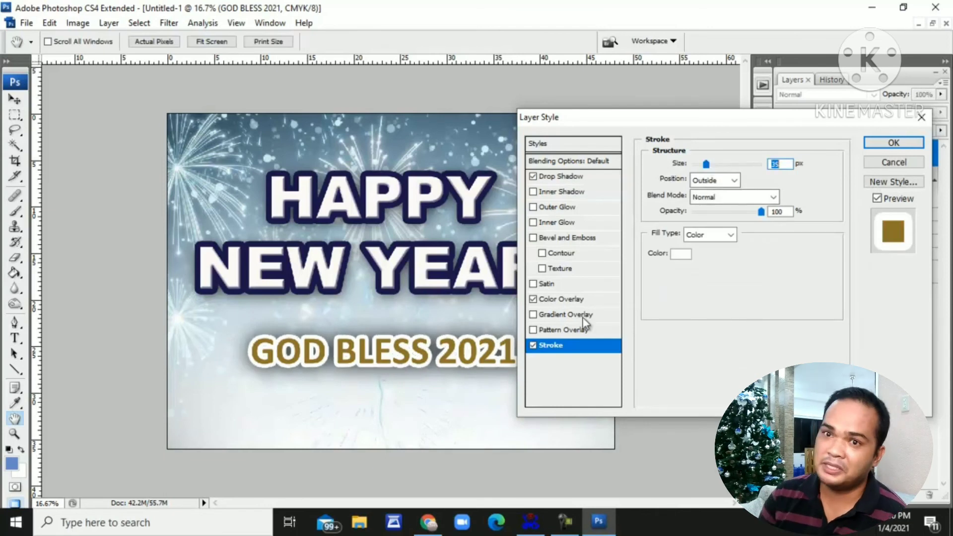
left_click(566, 178)
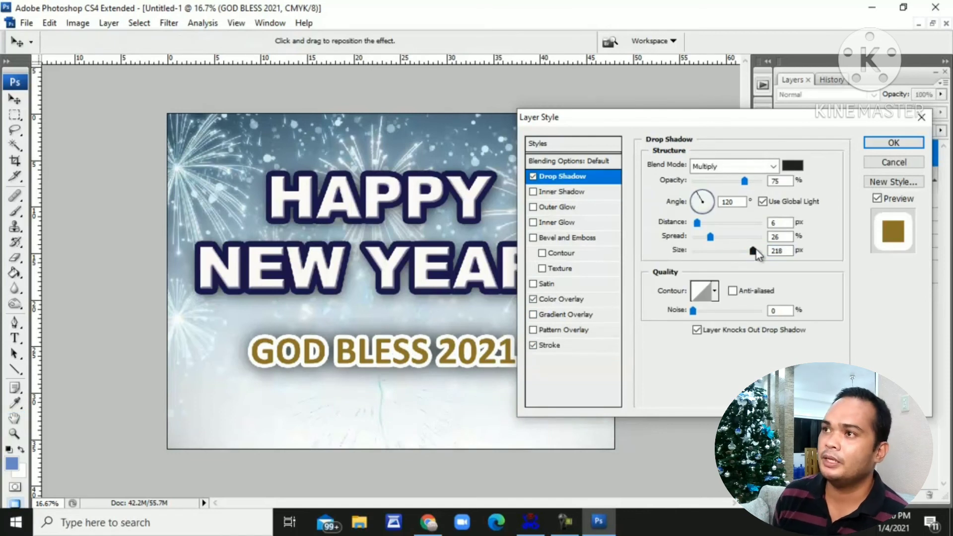
left_click_drag(755, 251, 742, 253)
left_click_drag(697, 223, 712, 230)
mouse_move(744, 182)
left_mouse_down()
mouse_move(725, 183)
mouse_move(733, 185)
left_mouse_up()
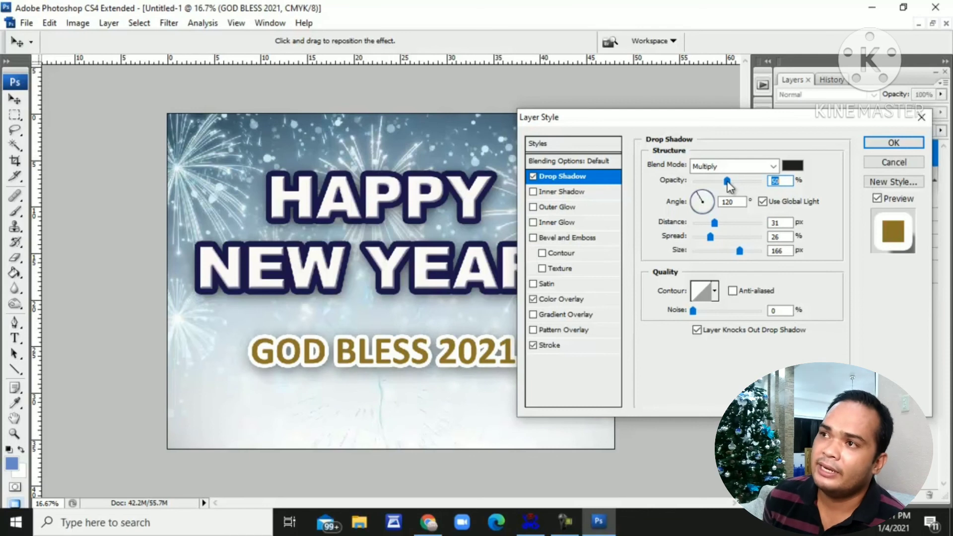
left_click(894, 143)
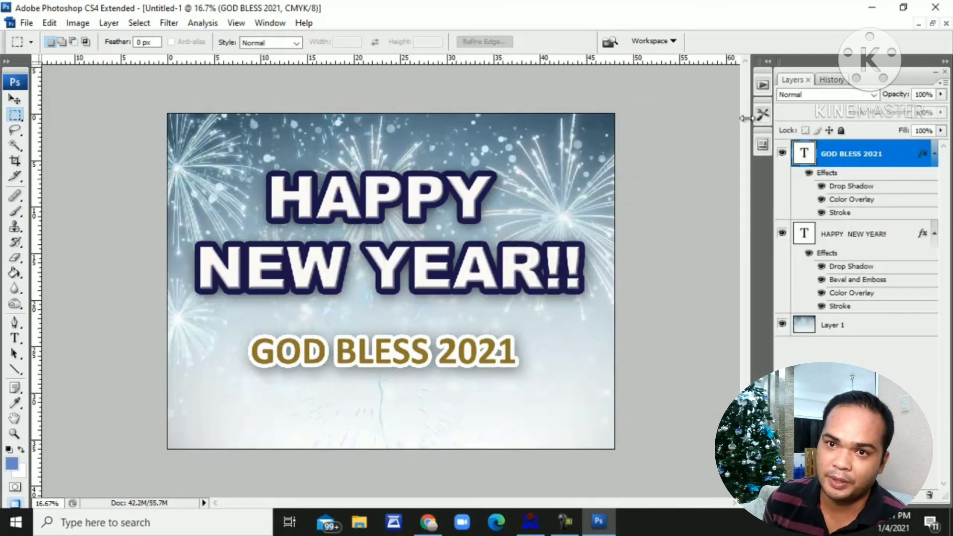
Change HAPPY NEW YEAR!!'s bevel to 235% depth and about 27 px size, then apply.
left_click(878, 234)
double_click(879, 235)
left_click(898, 242)
double_click(889, 233)
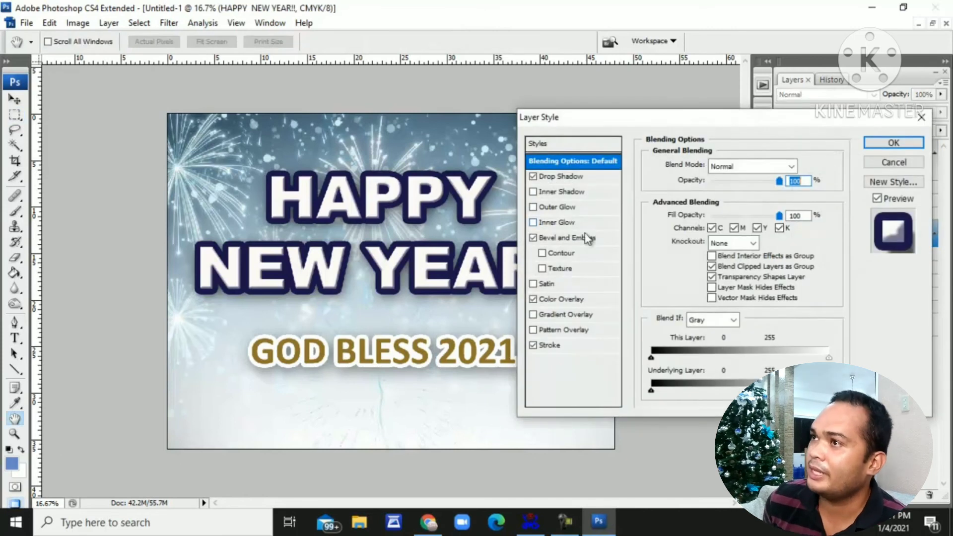
left_click(561, 298)
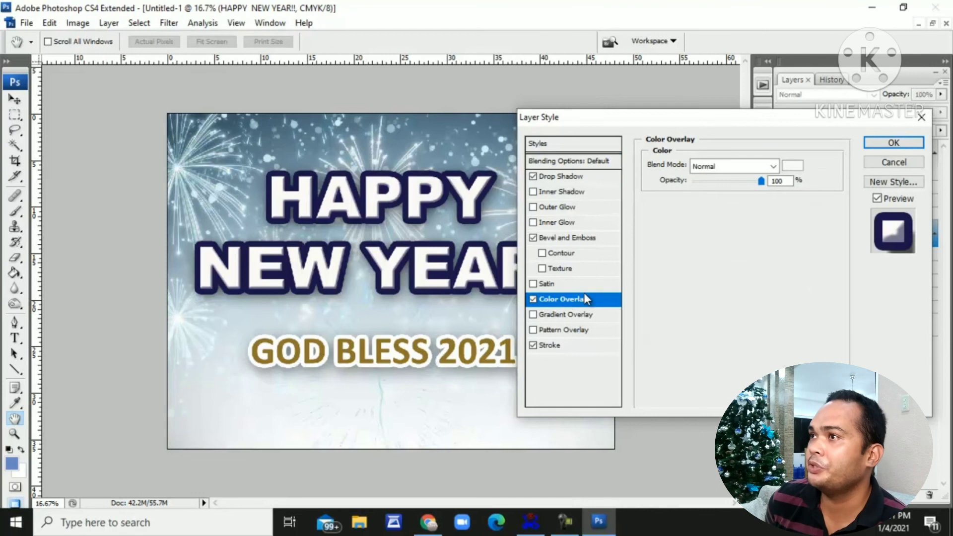
left_click(576, 238)
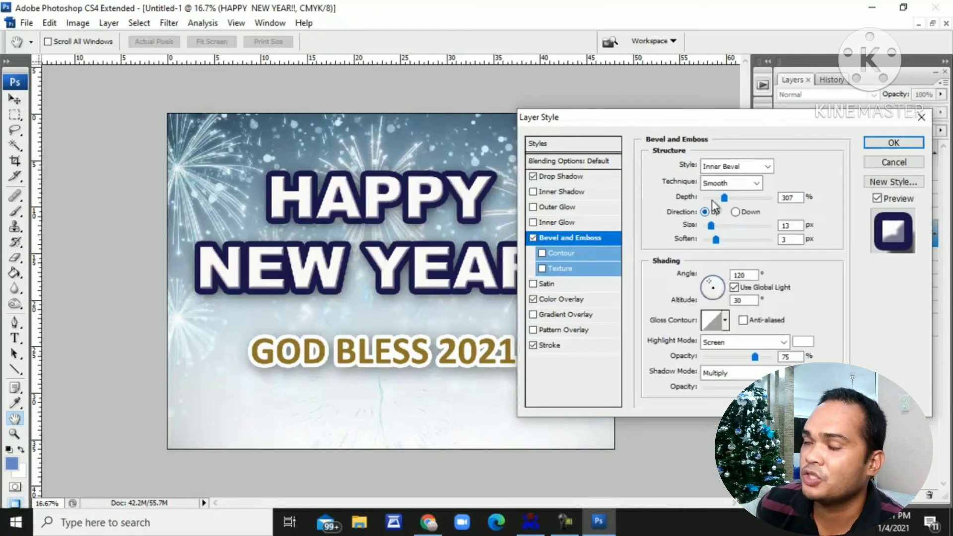
left_click_drag(728, 197, 720, 200)
left_click(715, 226)
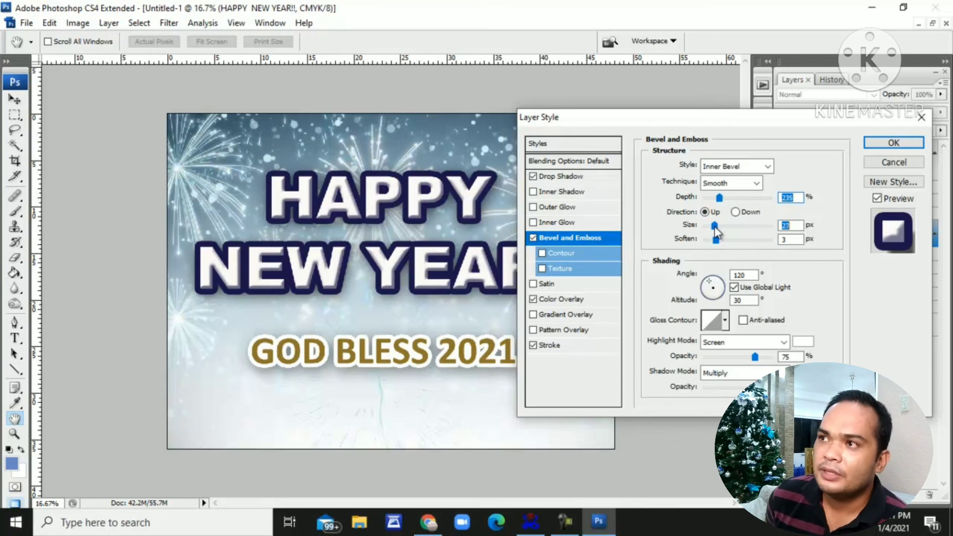
left_click(892, 144)
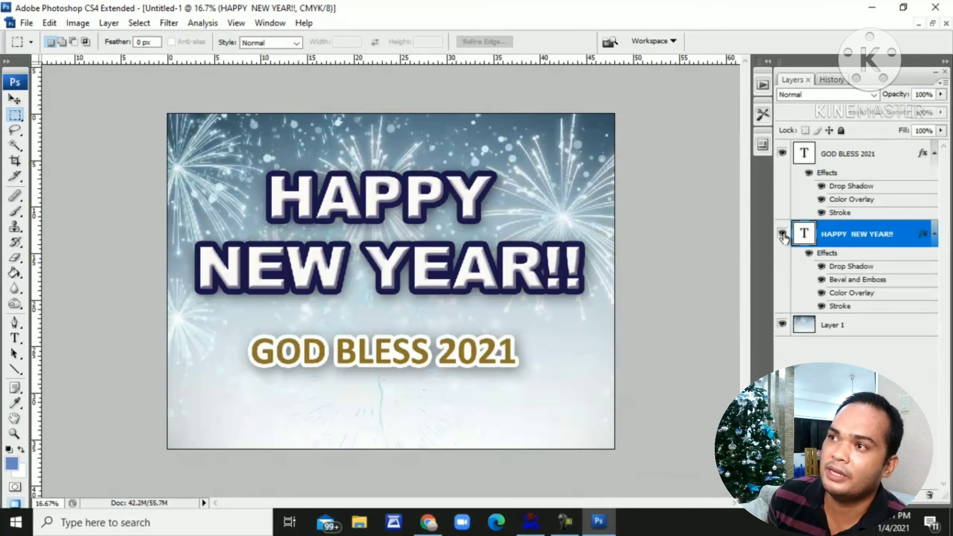
Toggle both text layers' visibility to compare, then select the GOD BLESS 2021 layer.
left_click(783, 233)
left_click(782, 233)
left_click(783, 155)
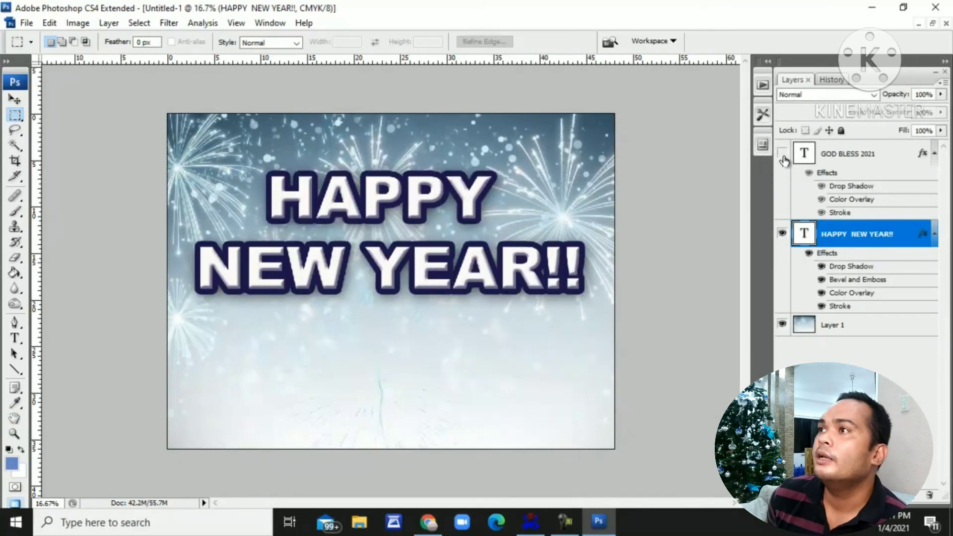
left_click(783, 155)
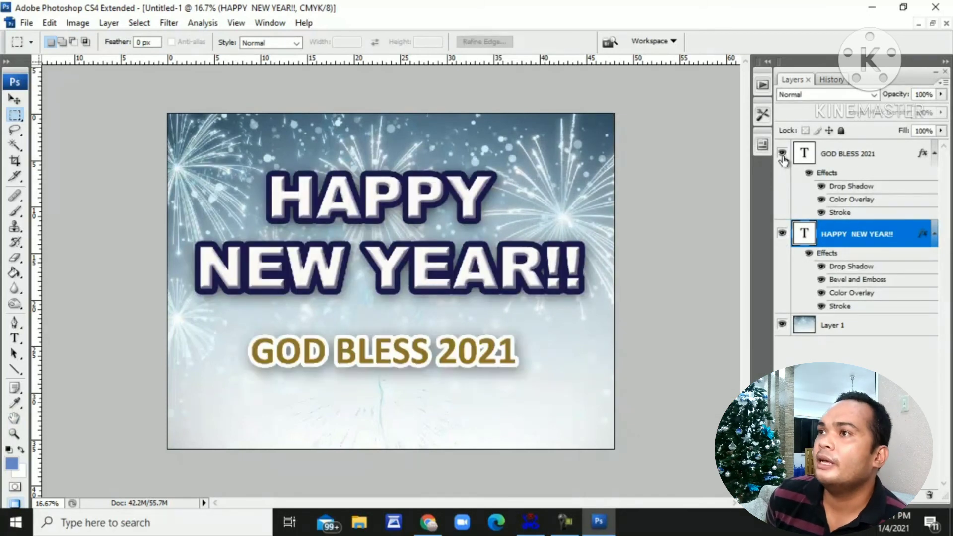
left_click(859, 158)
Draw a horizontal divider line between the two texts and rasterize its Shape 1 layer.
left_click(15, 369)
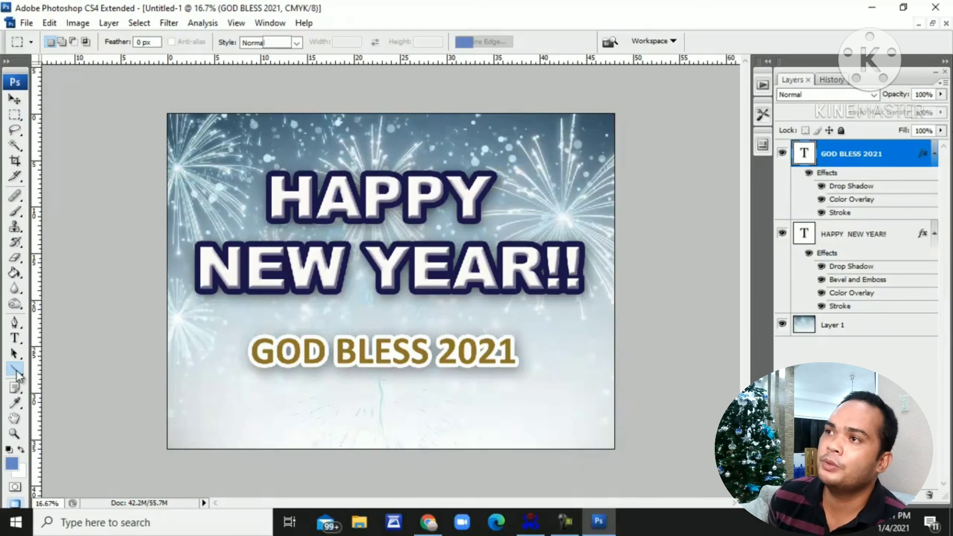
left_click_drag(209, 314, 481, 335)
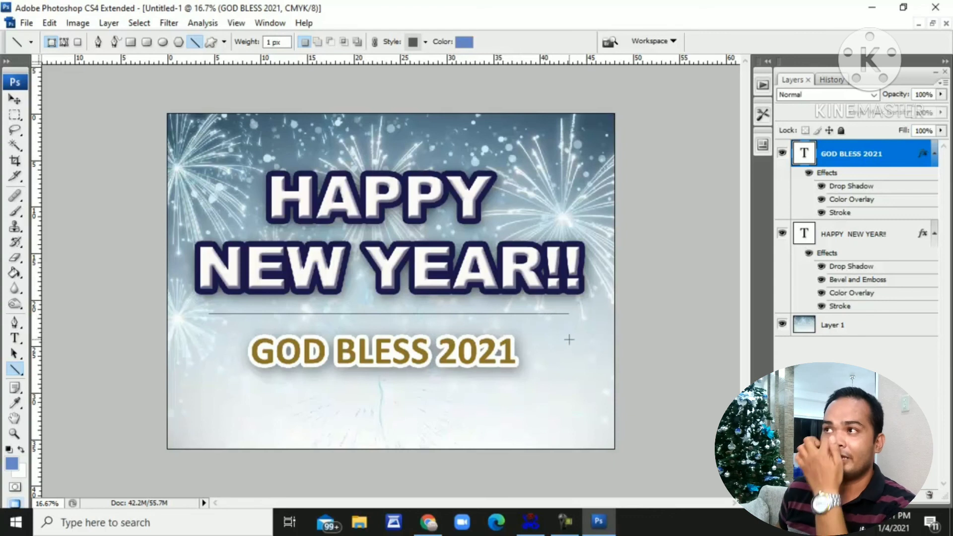
left_click_drag(573, 341, 573, 341)
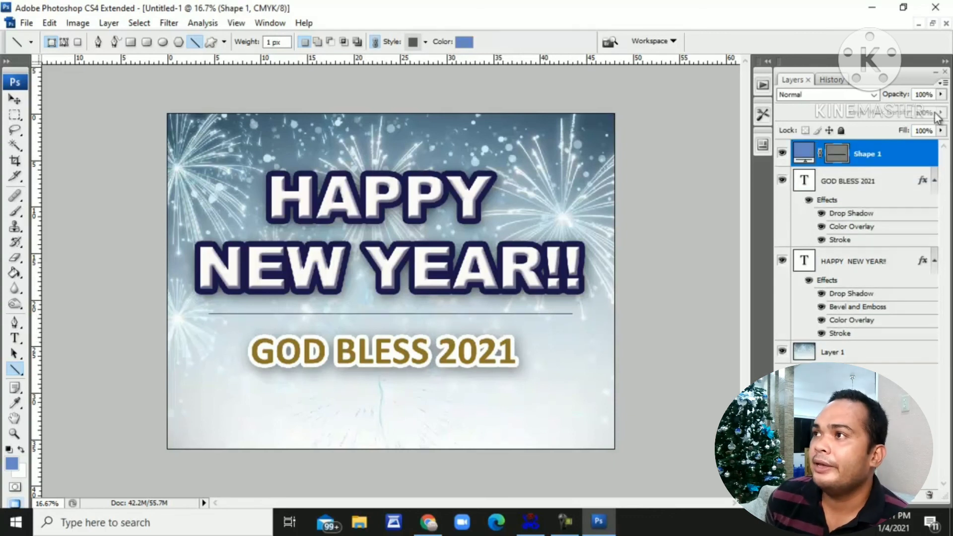
right_click(904, 156)
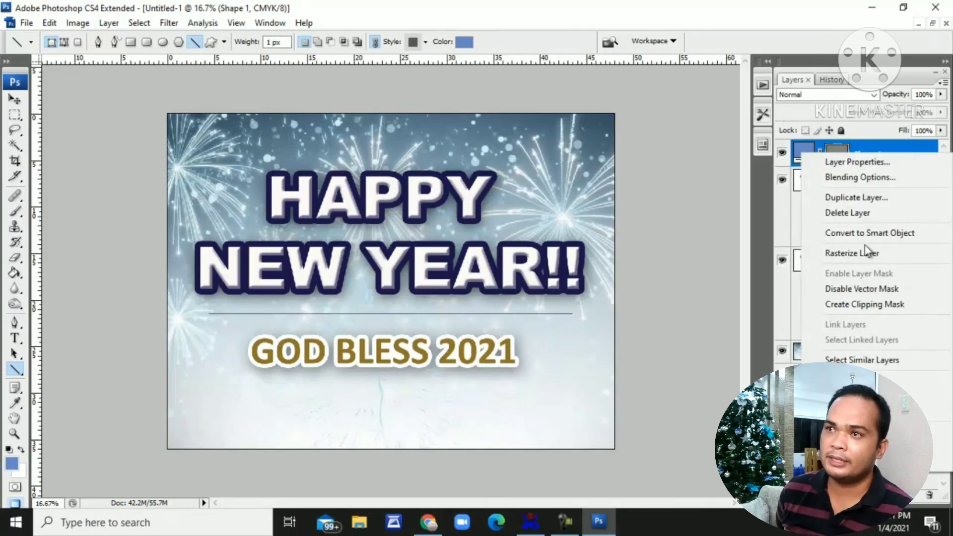
left_click(857, 256)
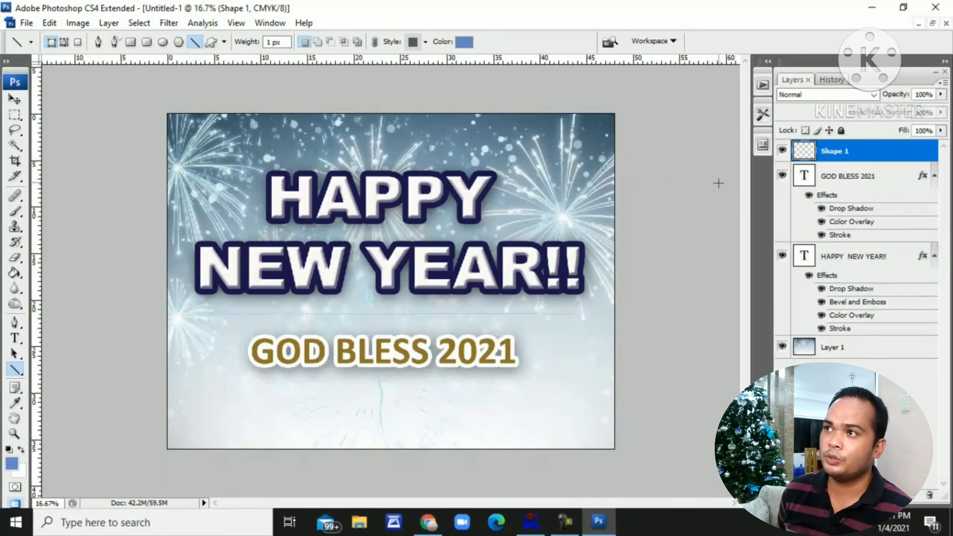
Add a Stroke to Shape 1 using navy sampled from the headline's outline.
double_click(904, 156)
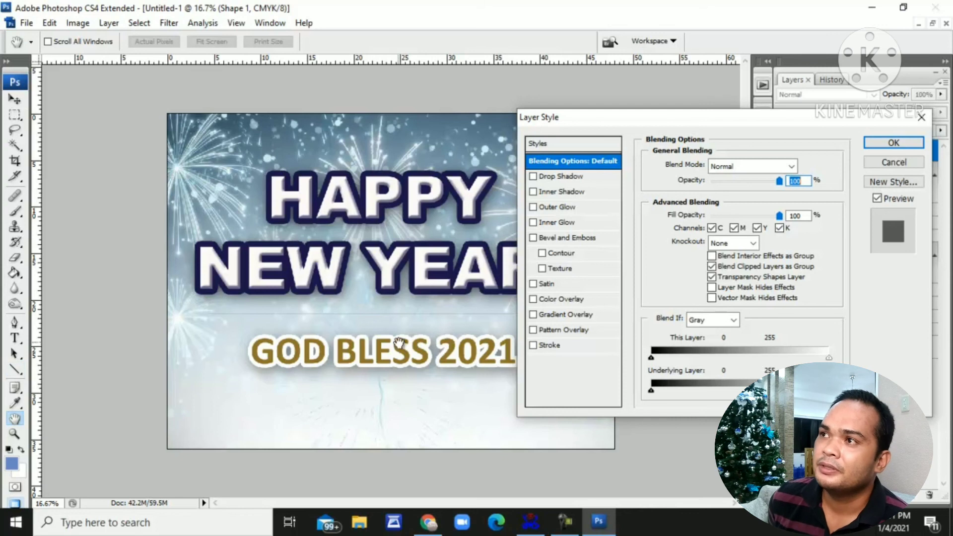
left_click(550, 345)
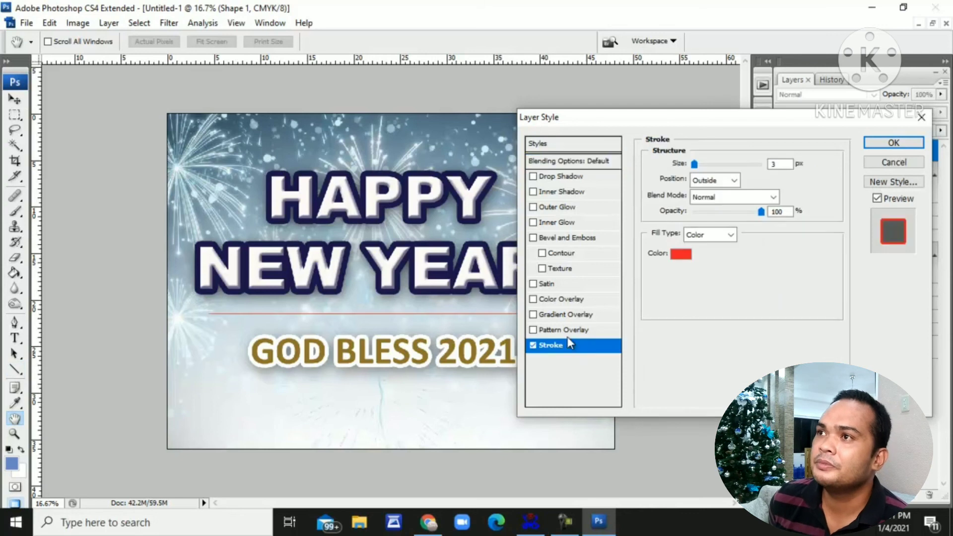
left_click(682, 255)
left_click(491, 175)
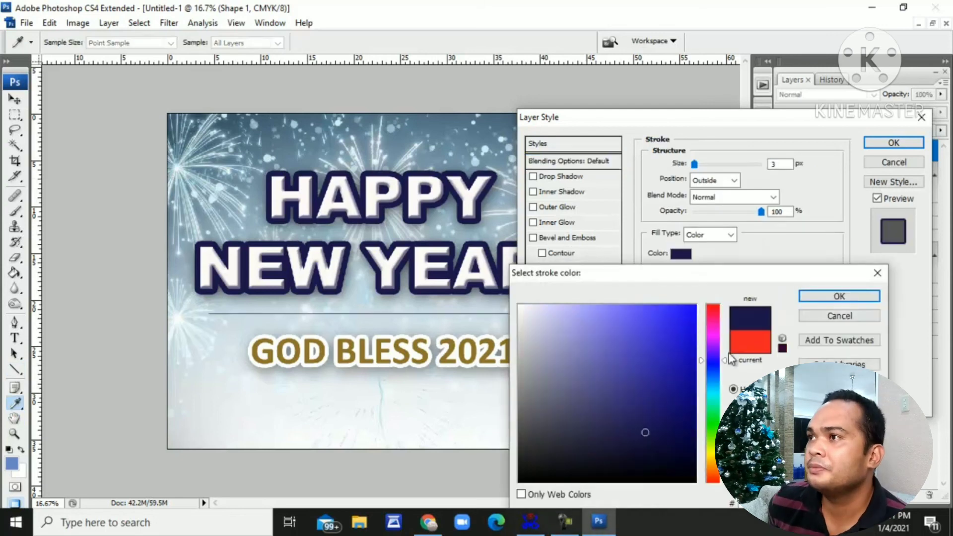
left_click(839, 296)
Set the line's stroke position to Outside and size to 40 px, then apply.
left_click_drag(695, 165, 698, 169)
left_click(714, 180)
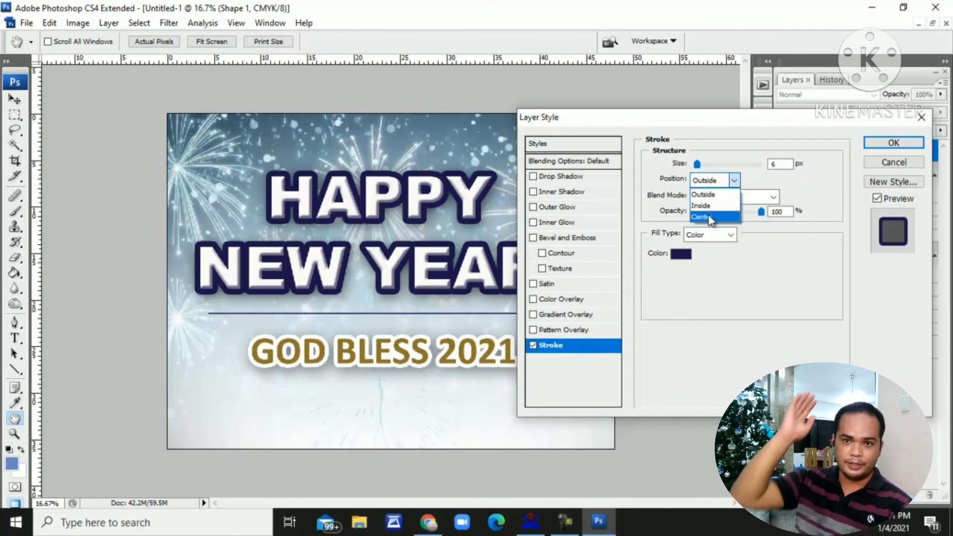
left_click(708, 218)
left_click(710, 180)
left_click(705, 194)
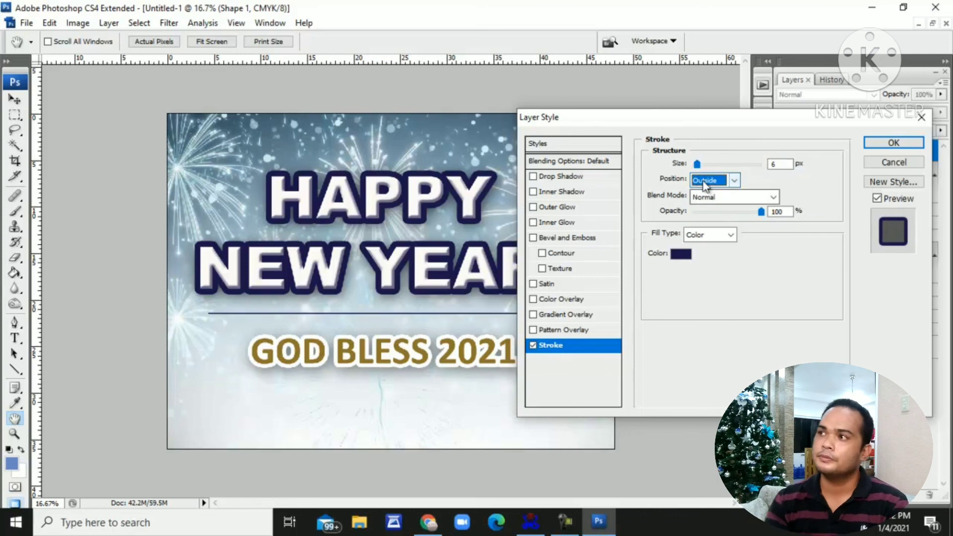
left_click_drag(698, 169, 707, 170)
left_click(713, 180)
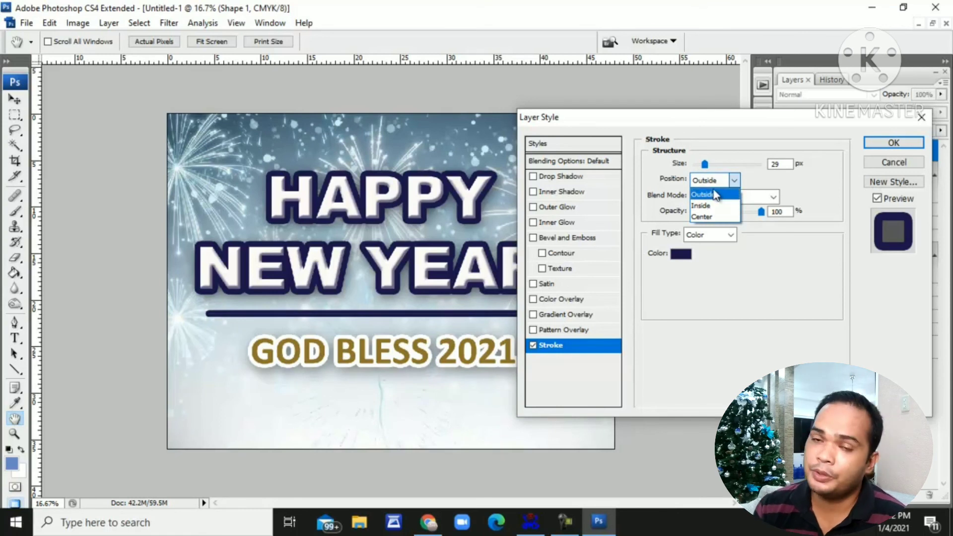
left_click(719, 181)
left_click_drag(711, 168, 711, 169)
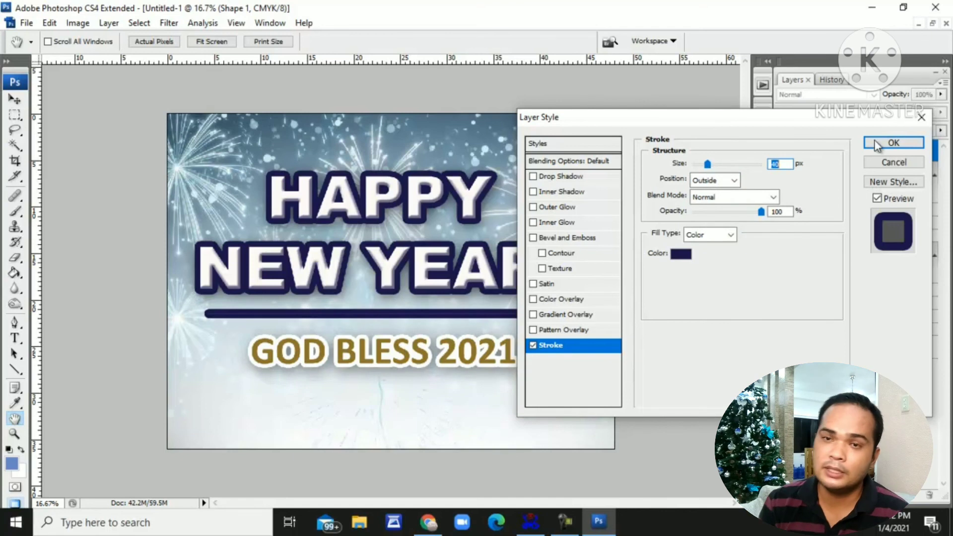
left_click(893, 142)
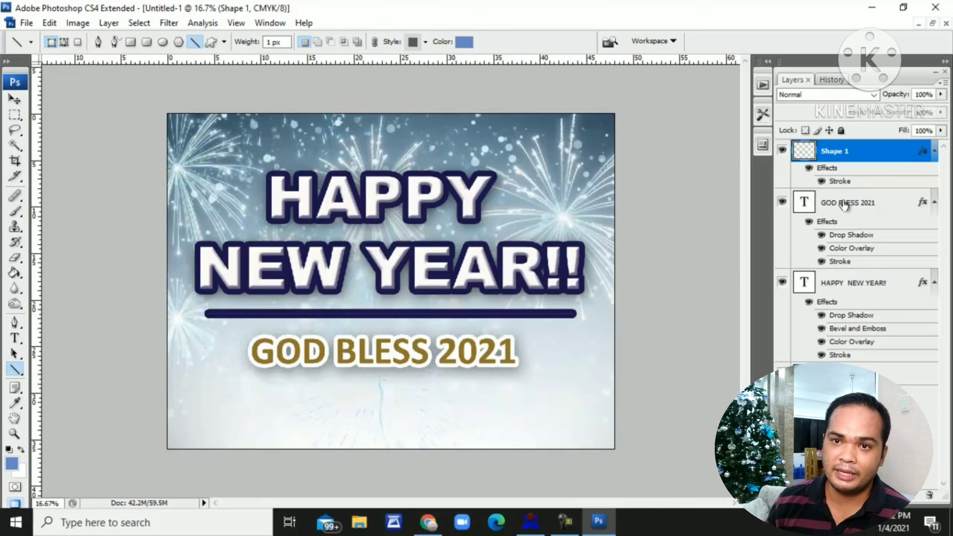
Create a new layer and merge the Shape 1 line into it.
left_click(914, 497)
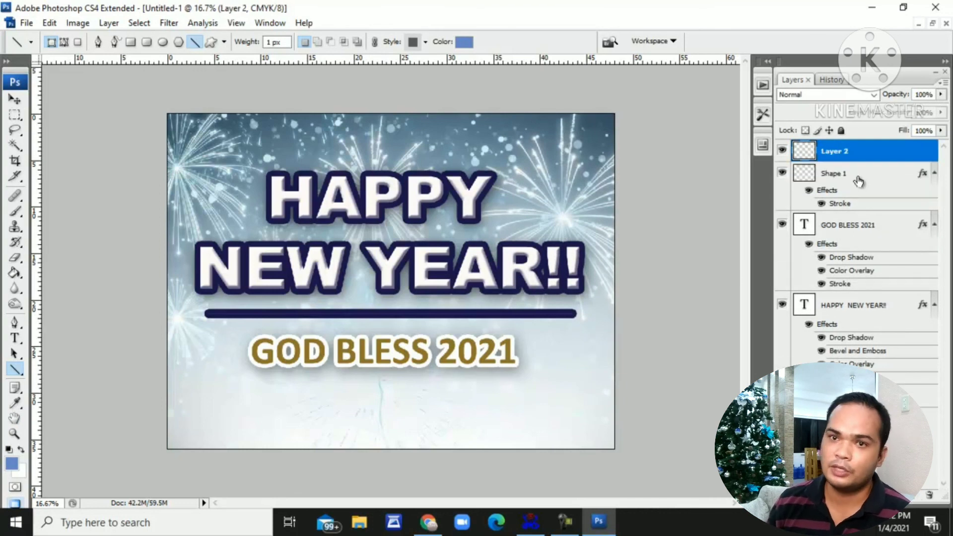
left_click(859, 182, "shift")
right_click(861, 182)
left_click(936, 456)
Apply a dark navy Color Overlay to the merged divider line.
double_click(892, 159)
left_click(566, 299)
left_click(800, 167)
left_click(721, 365)
left_click(683, 365)
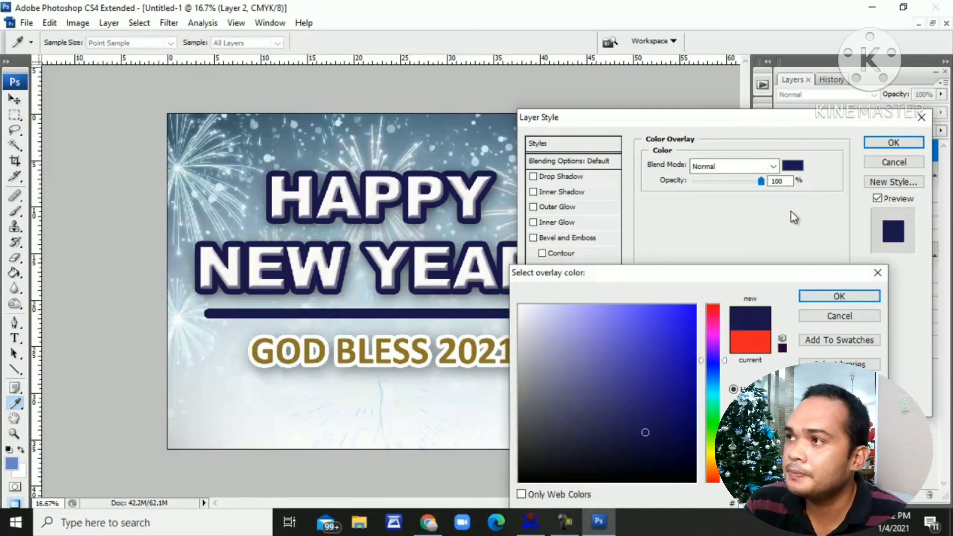
left_click(839, 296)
left_click(892, 143)
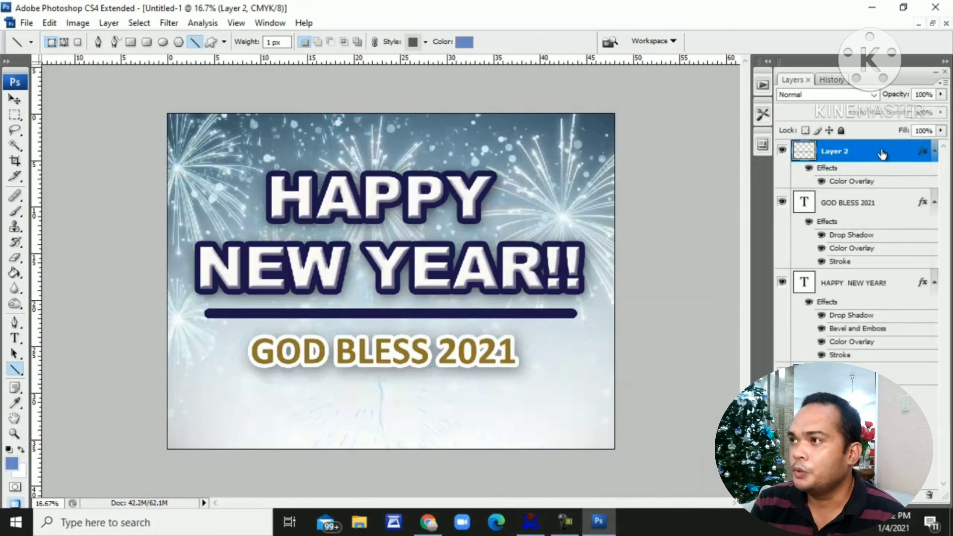
double_click(883, 154)
left_click(892, 141)
left_click(15, 114)
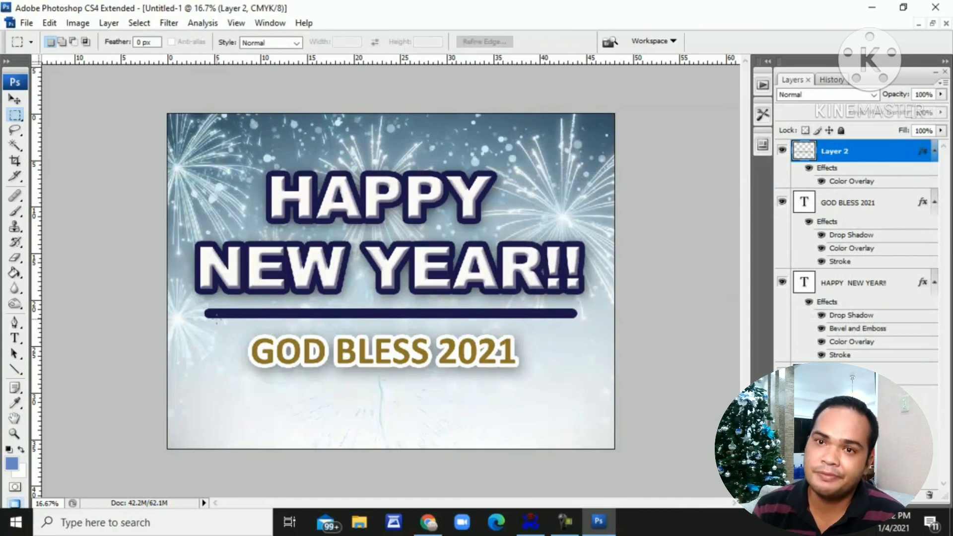
Shift the navy line slightly down and left; a GOD BLESS 2021 resize is cancelled.
key("v")
left_click_drag(464, 176, 461, 182)
left_click(805, 200)
right_click(410, 153)
left_click(23, 119)
right_click(316, 153)
left_click(393, 273)
left_click(15, 114)
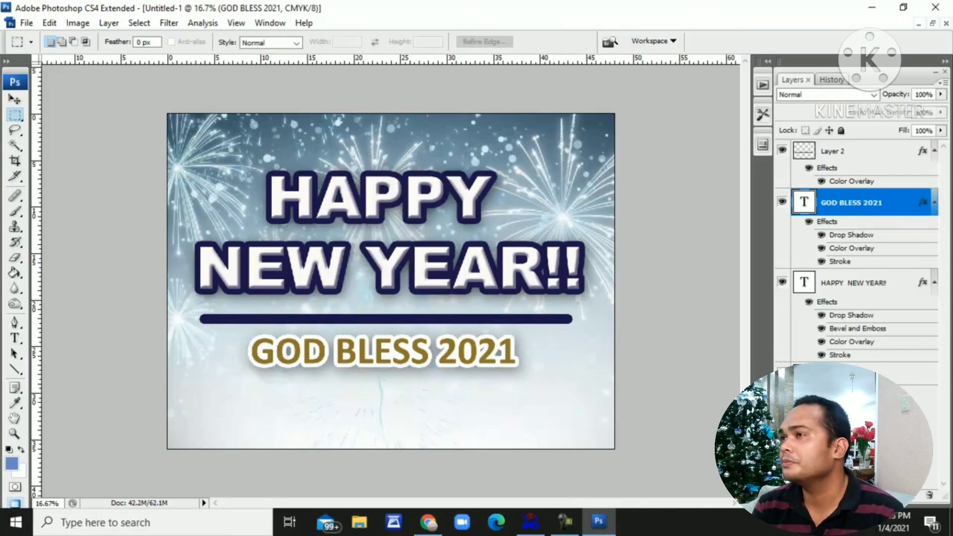
Scale HAPPY NEW YEAR!! to about 103% just above the bar and apply it.
left_click(918, 289)
right_click(340, 125)
left_click(420, 244)
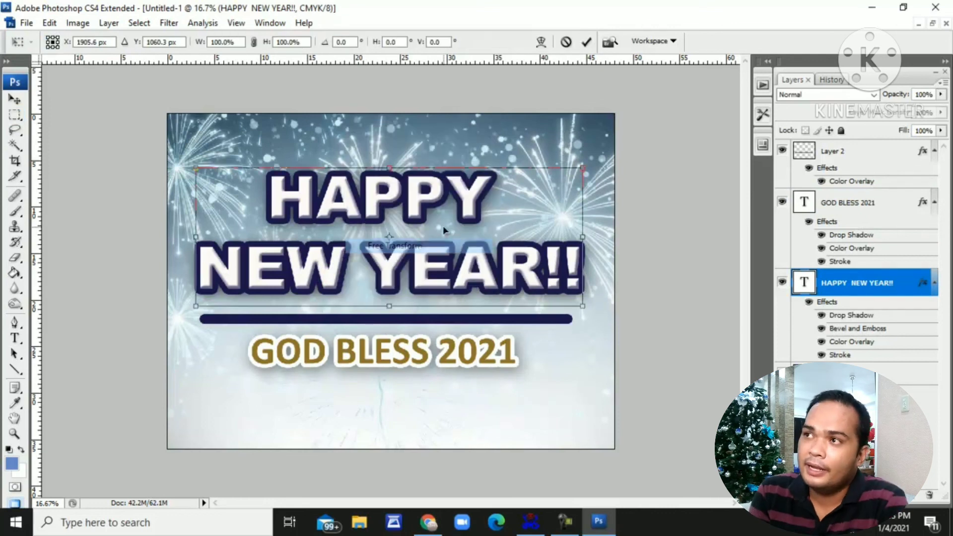
left_click_drag(571, 168, 546, 204)
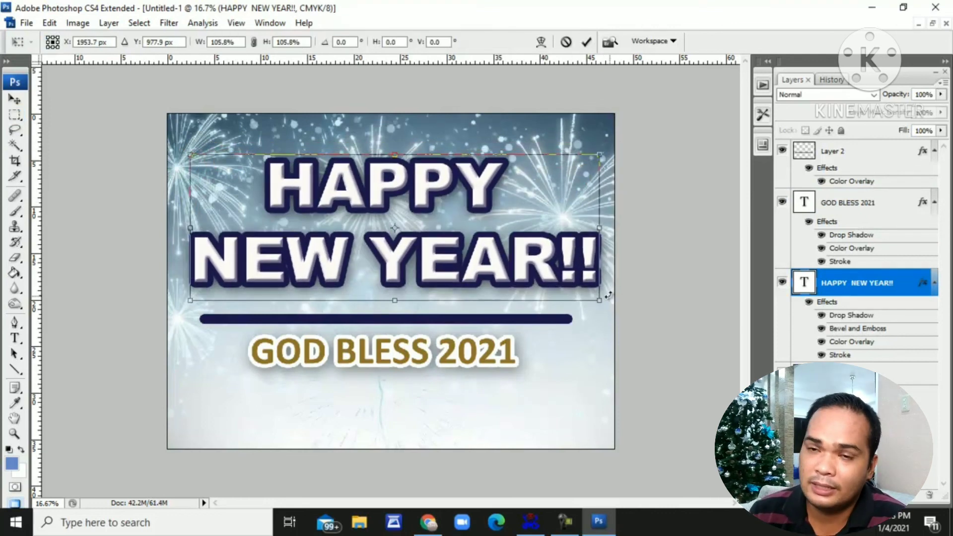
left_click_drag(603, 307, 595, 303)
left_click_drag(520, 260, 521, 272)
key("Left")
key("Left")
key("Left")
left_click(847, 166)
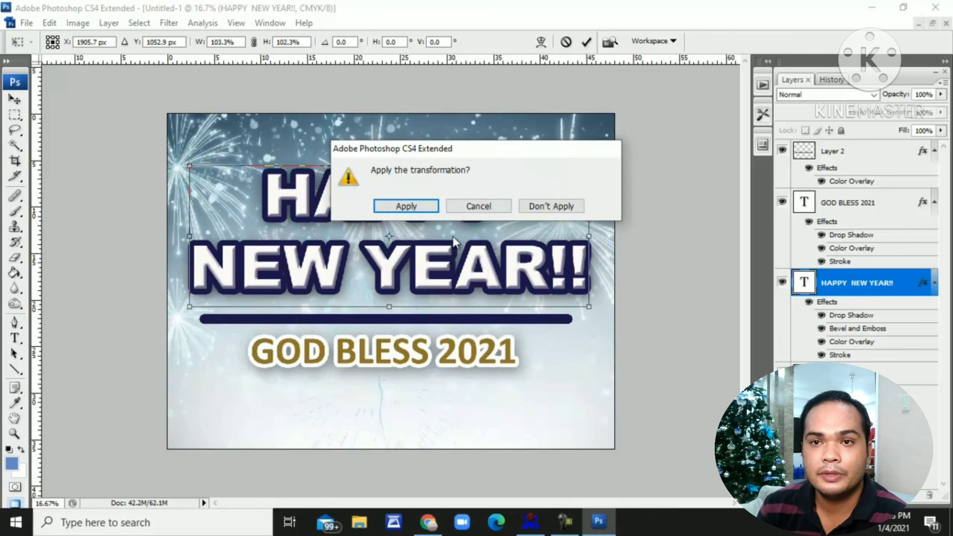
left_click(419, 208)
left_click(864, 202)
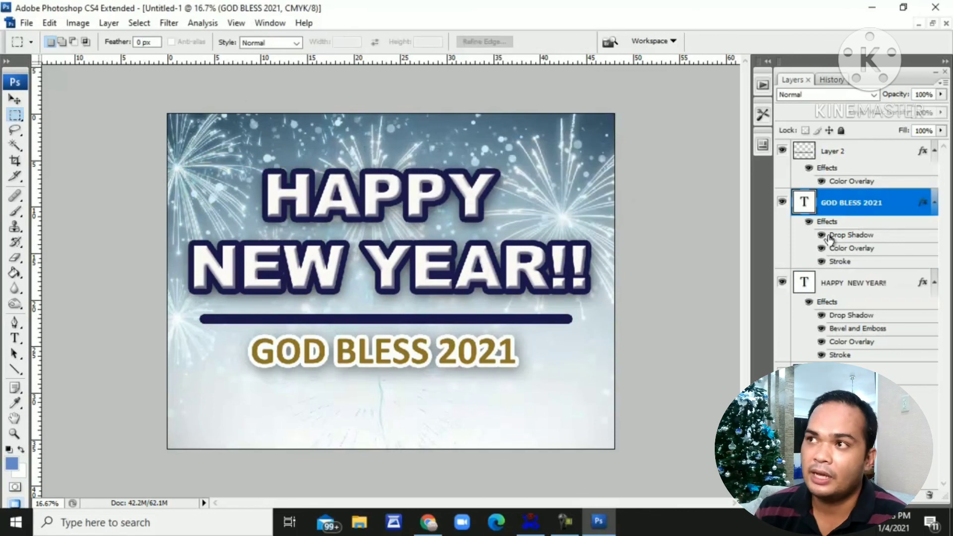
Nudge GOD BLESS 2021 down two steps with the Move tool.
left_click(15, 99)
key("Down")
key("Down")
key("Down")
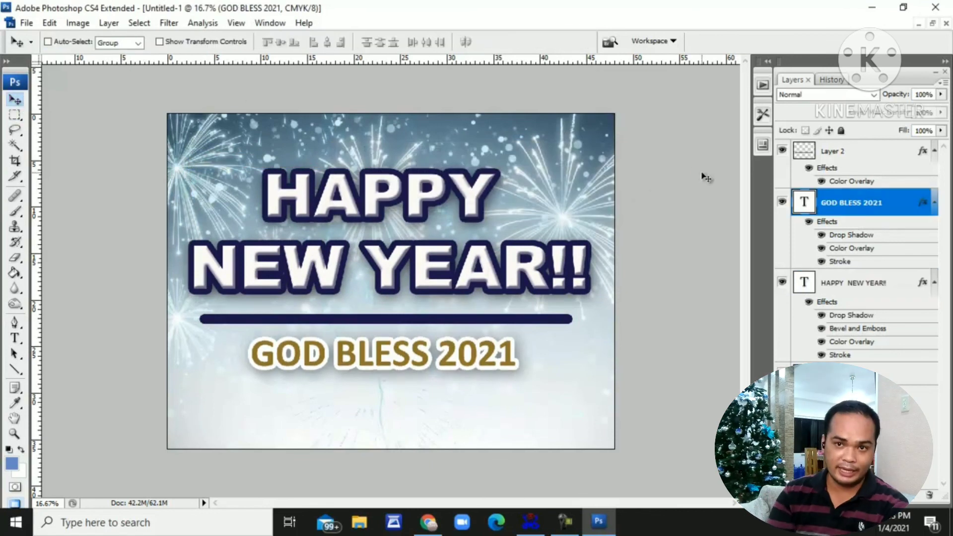
key("Down")
key("Down")
key("Down")
key("Down")
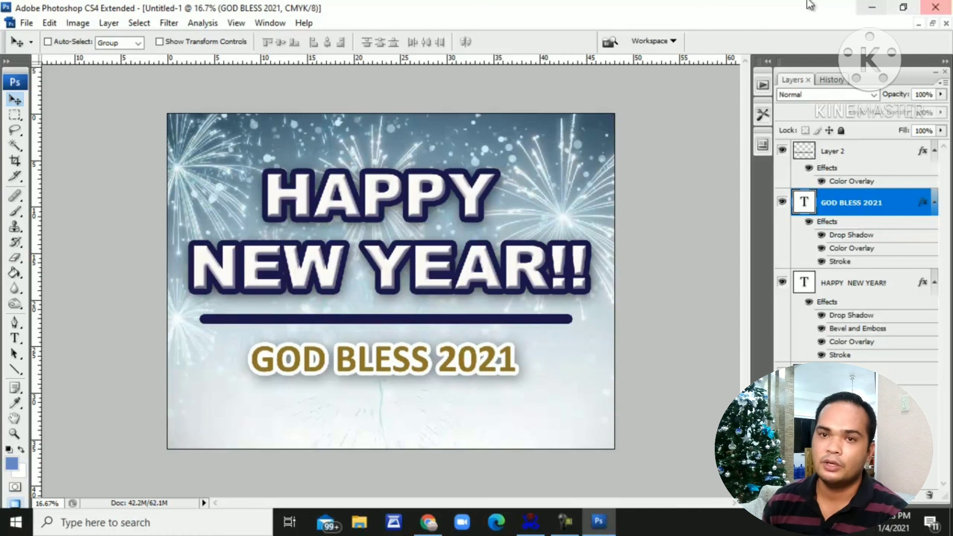
Save the design as Untitled-1.jpg on the Desktop in JPEG format.
left_click(26, 23)
left_click(57, 197)
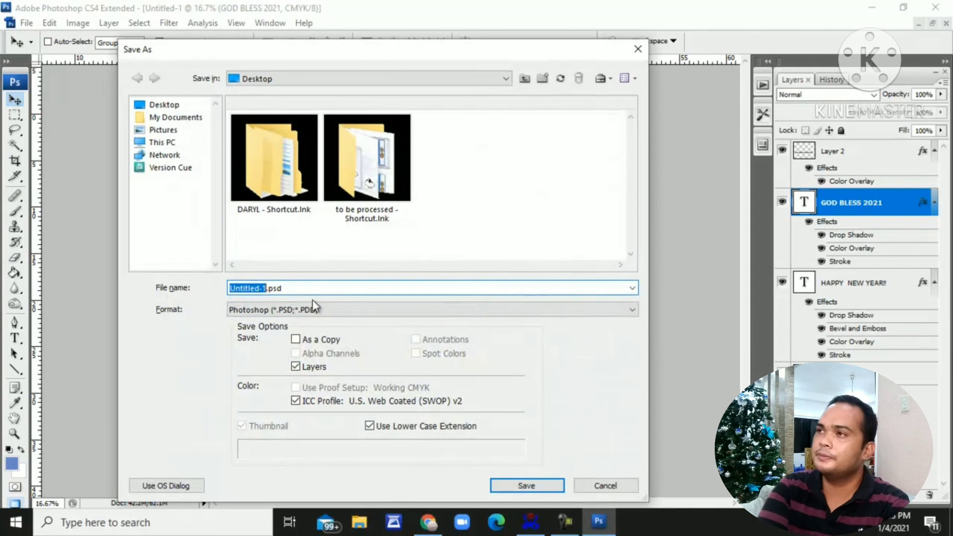
left_click(315, 308)
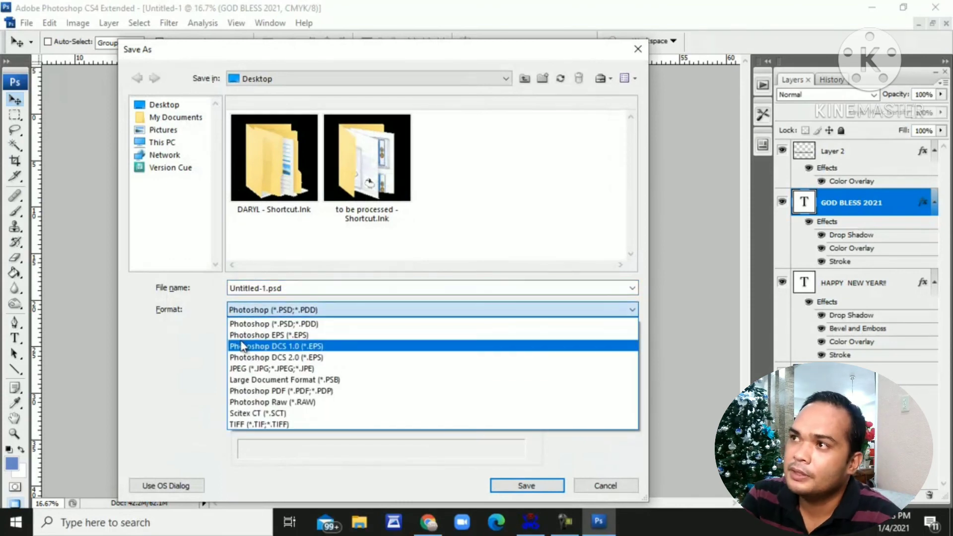
left_click(244, 370)
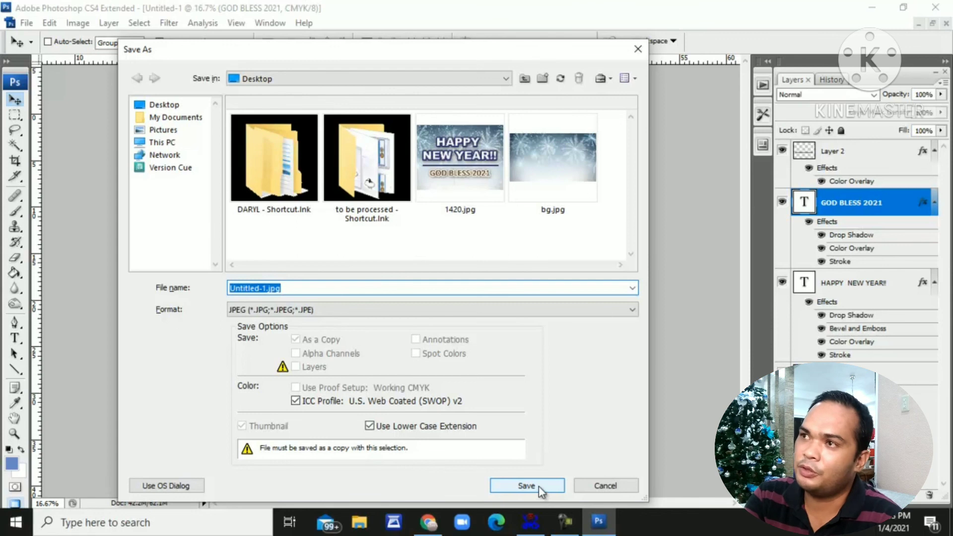
left_click(526, 486)
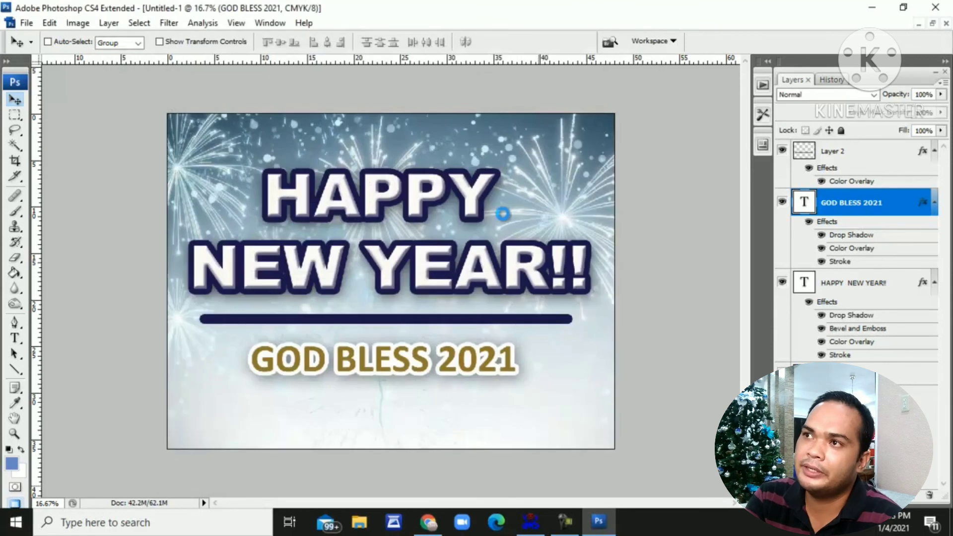
left_click(567, 130)
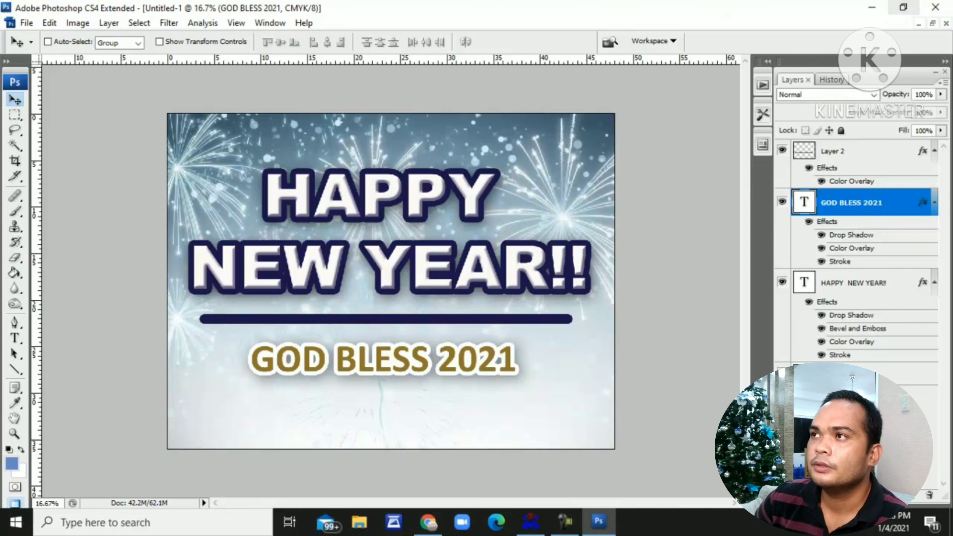
Minimize Photoshop and open the saved 1.jpg from the desktop in Windows Photos.
left_click(872, 8)
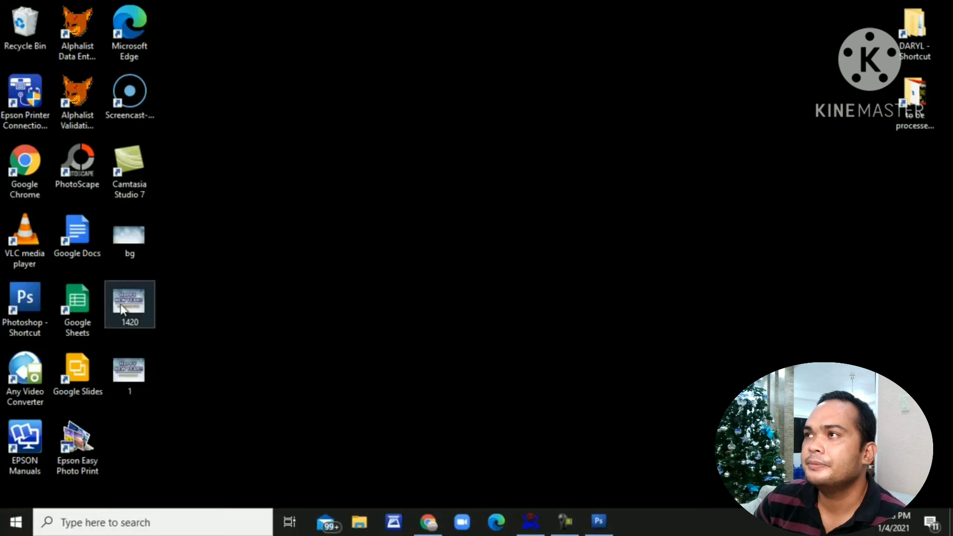
double_click(121, 306)
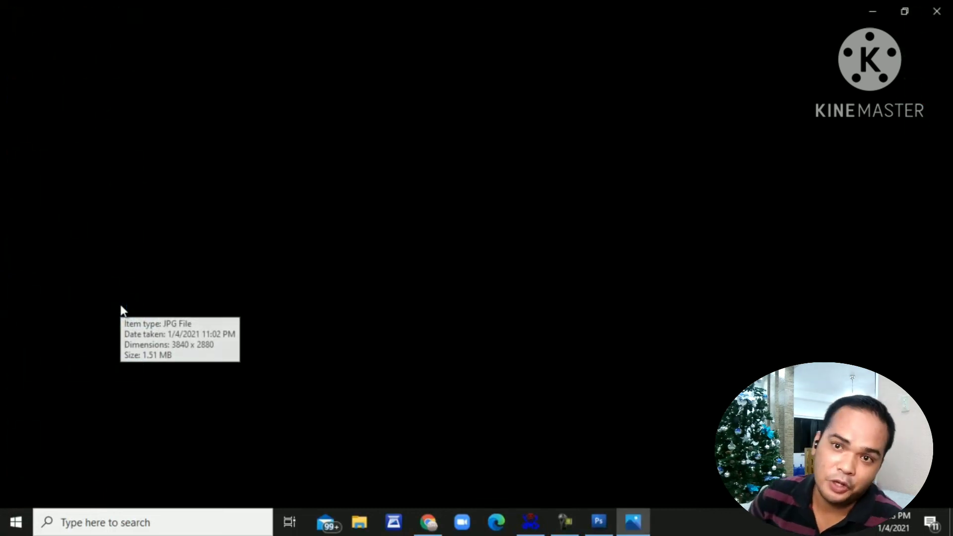